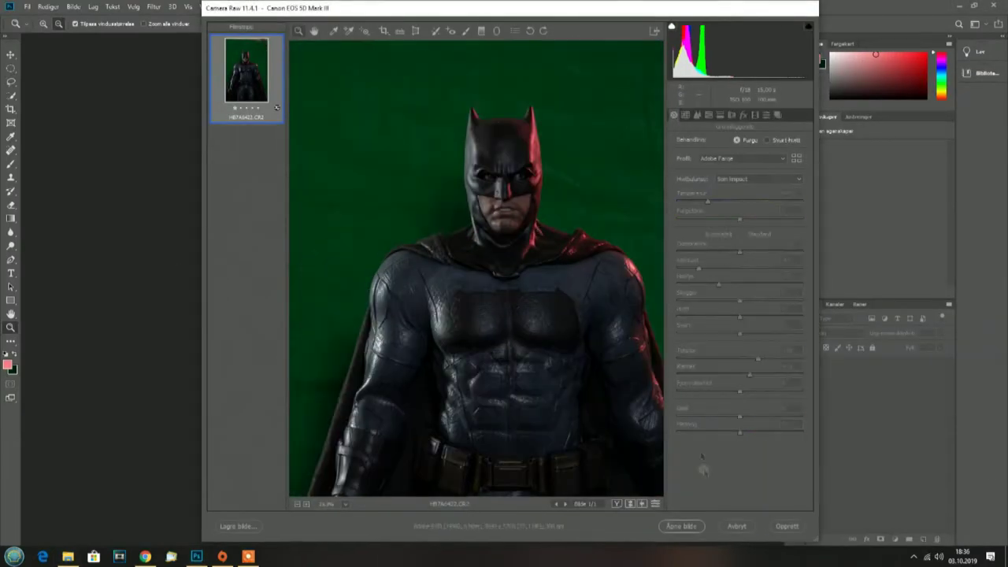
- Warm the Batman raw photo in Camera Raw, then sample its green backdrop in Color Range
{"action": "left_click_drag", "start_coordinate": [740, 263], "coordinate": [729, 263]}
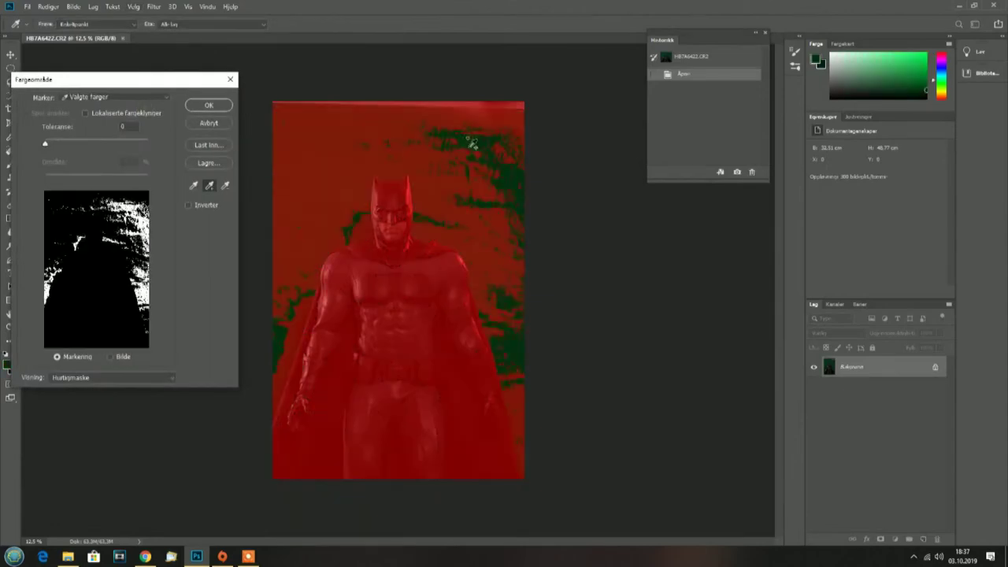
{"action": "left_click_drag", "start_coordinate": [471, 142], "coordinate": [506, 320]}
- Add more green to the selection, mask out the background, and paint speckles off the helmet
{"action": "left_click_drag", "start_coordinate": [483, 117], "coordinate": [307, 328]}
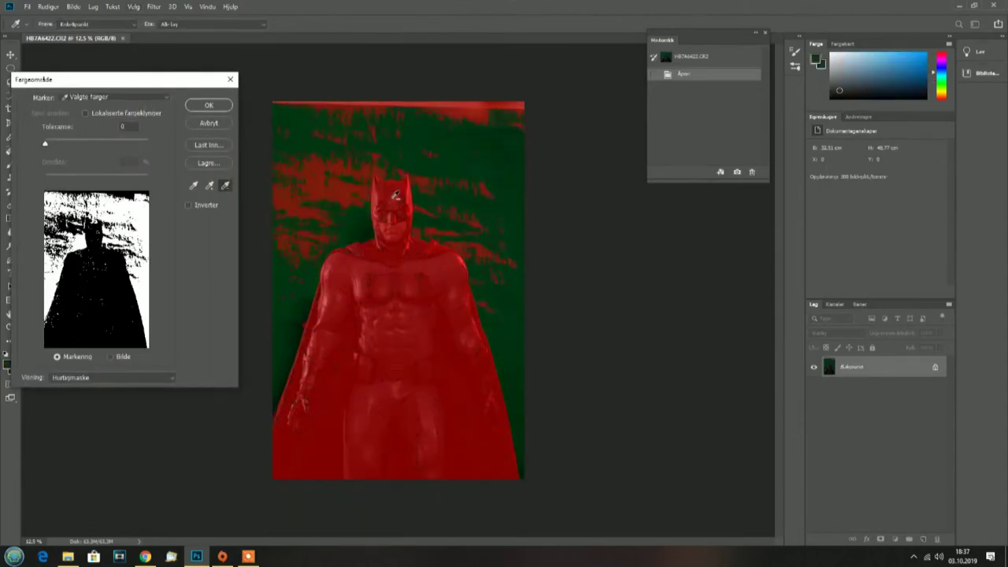
{"action": "left_click", "coordinate": [208, 106]}
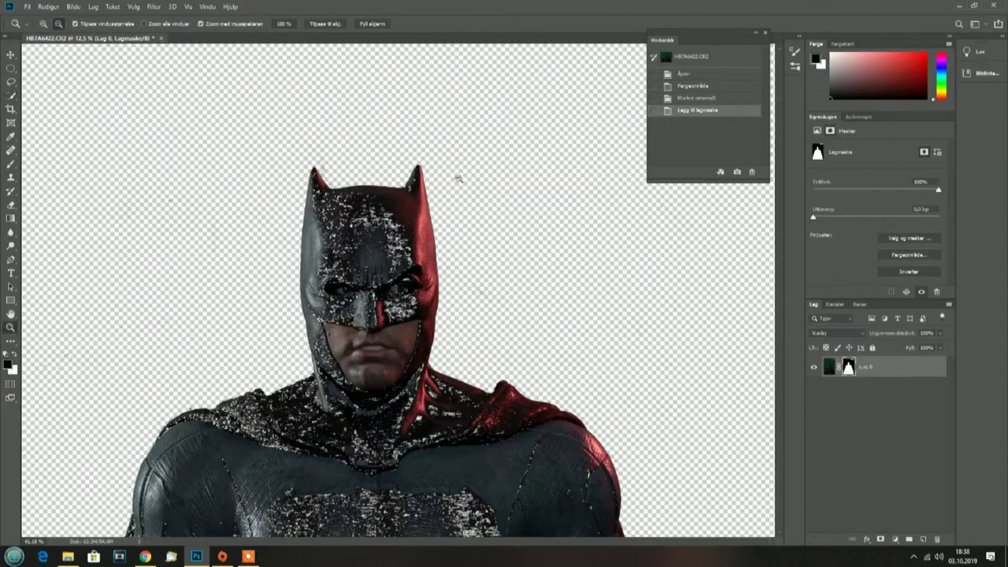
{"action": "left_click_drag", "start_coordinate": [339, 390], "coordinate": [394, 212]}
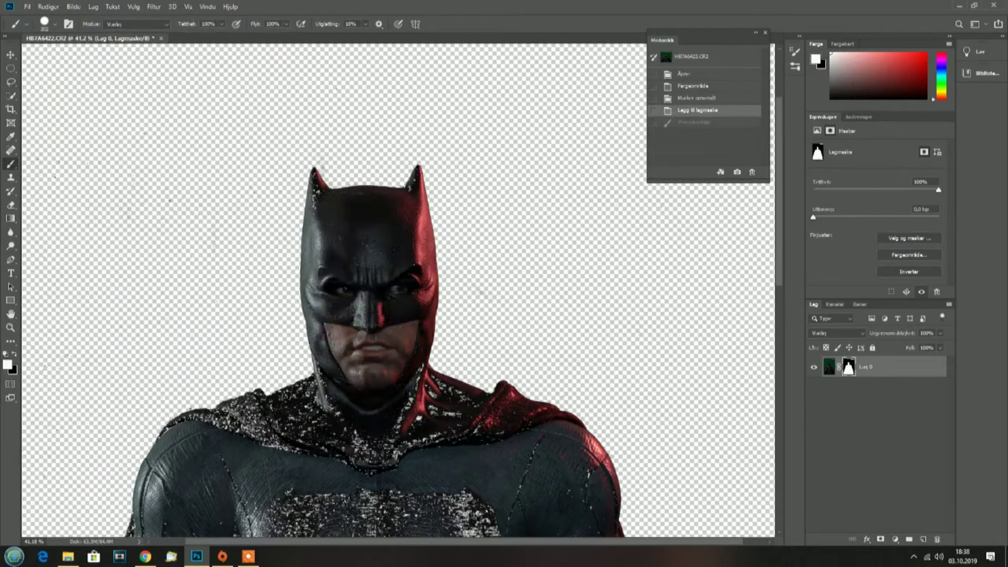
- Paint out the remaining speckles on the shoulders, chest and cape, then fit the figure in view
{"action": "left_click_drag", "start_coordinate": [221, 409], "coordinate": [394, 519]}
{"action": "scroll", "coordinate": [378, 315], "scroll_direction": "down", "scroll_amount": 5}
{"action": "left_click_drag", "start_coordinate": [260, 331], "coordinate": [425, 370]}
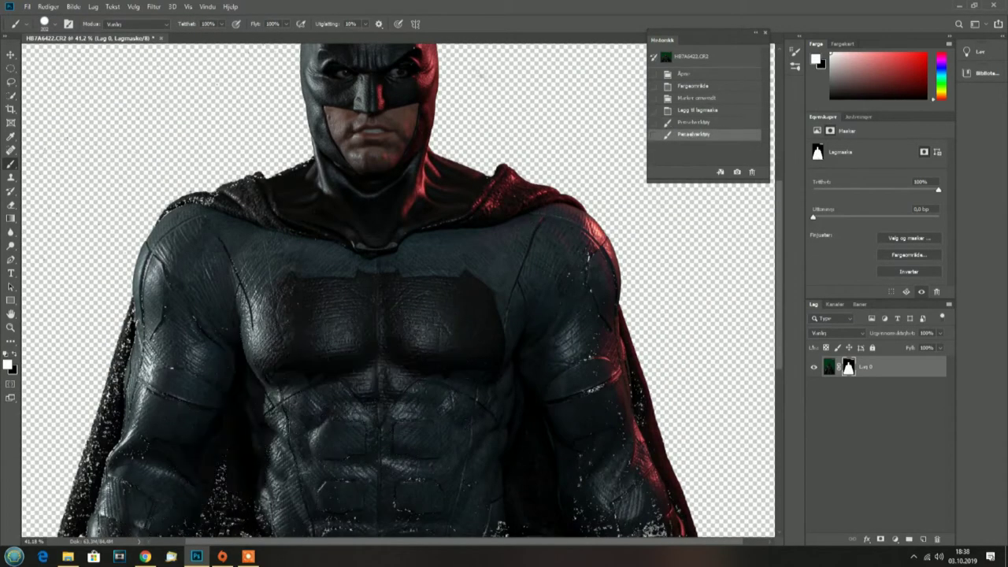
{"action": "left_click_drag", "start_coordinate": [166, 217], "coordinate": [228, 189]}
{"action": "left_click_drag", "start_coordinate": [220, 193], "coordinate": [267, 203]}
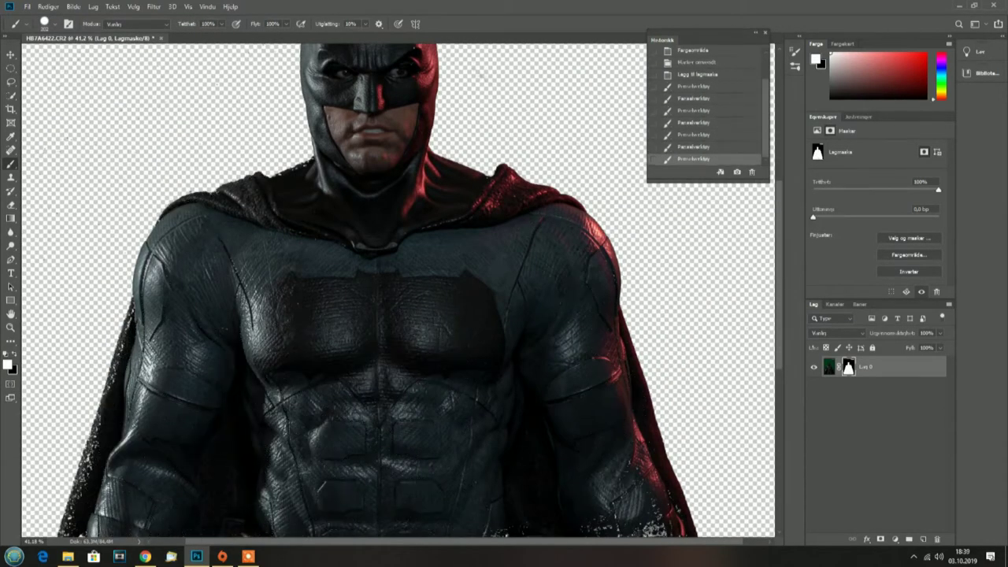
{"action": "scroll", "coordinate": [398, 291], "scroll_direction": "down", "scroll_amount": 4}
{"action": "key", "text": "ctrl+0"}
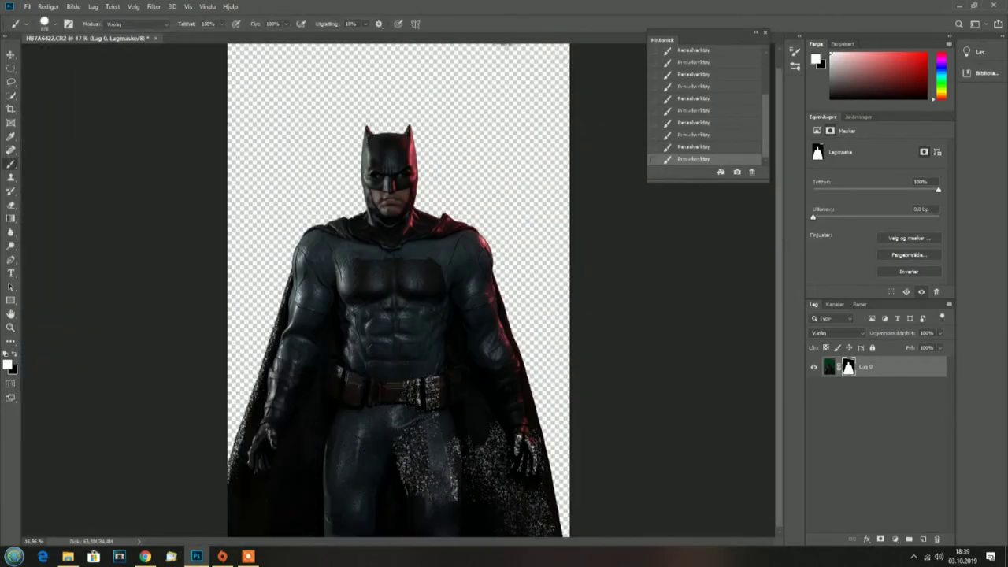
- Refine the mask around the ears and shoulders, then open the neon city background image
{"action": "scroll", "coordinate": [355, 449], "scroll_direction": "up", "scroll_amount": 5}
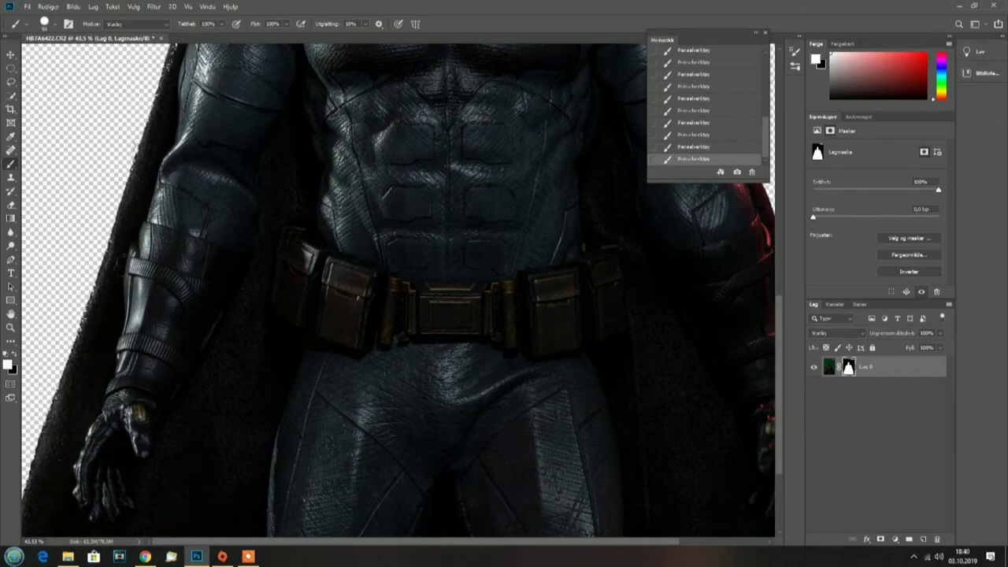
{"action": "scroll", "coordinate": [397, 291], "scroll_direction": "down", "scroll_amount": 2}
{"action": "scroll", "coordinate": [339, 118], "scroll_direction": "up", "scroll_amount": 6}
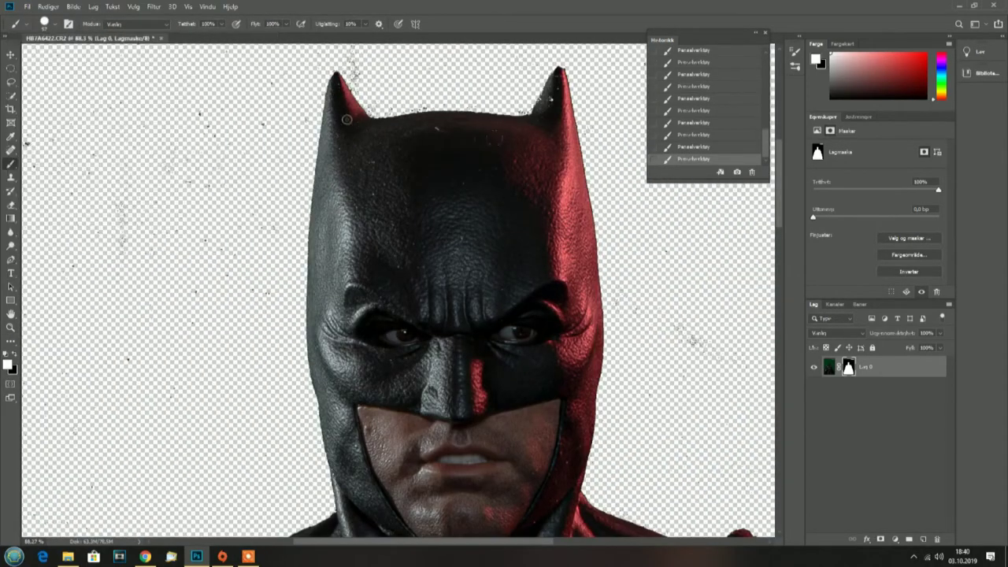
{"action": "scroll", "coordinate": [567, 90], "scroll_direction": "up", "scroll_amount": 3}
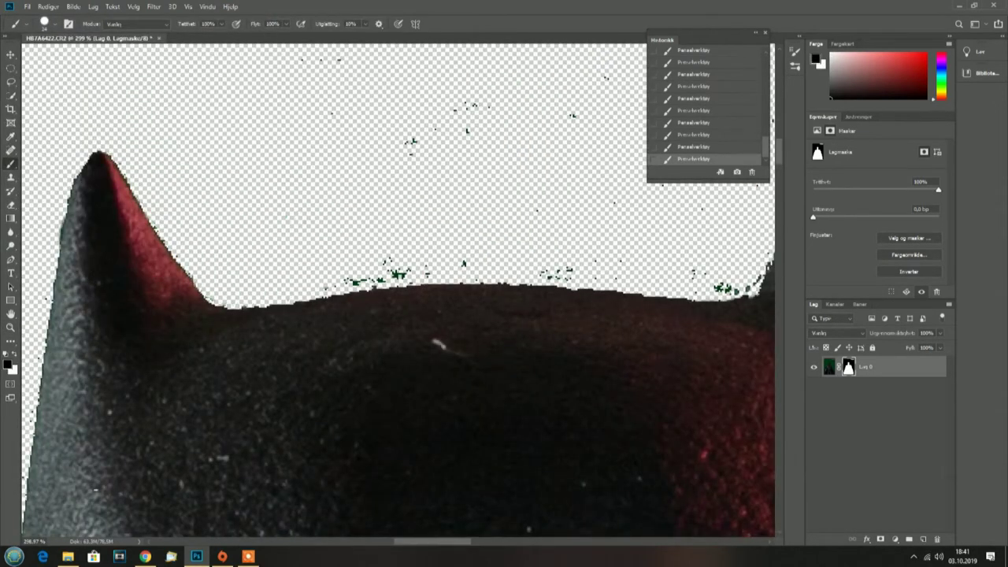
{"action": "scroll", "coordinate": [454, 410], "scroll_direction": "right", "scroll_amount": 5}
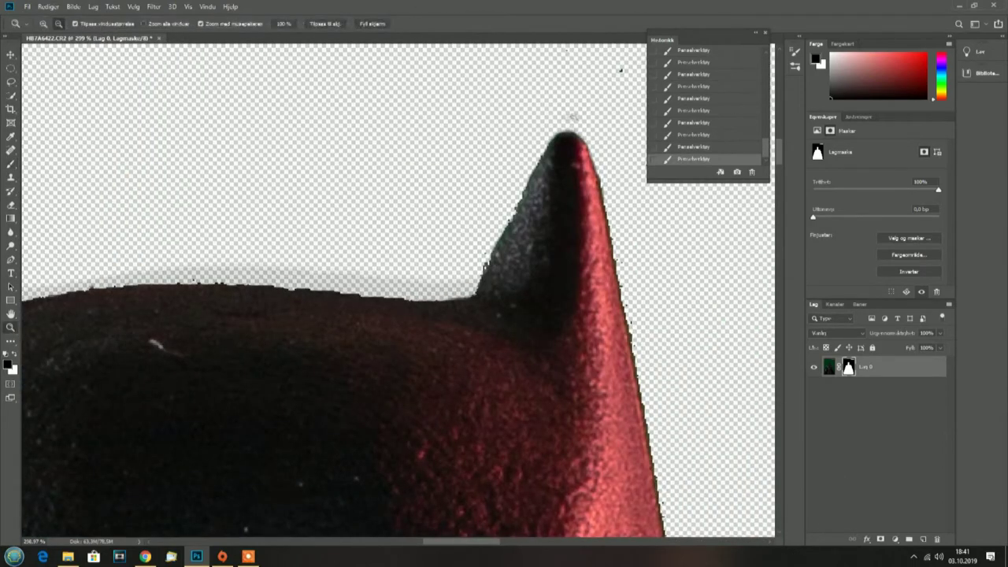
{"action": "scroll", "coordinate": [708, 370], "scroll_direction": "down", "scroll_amount": 5}
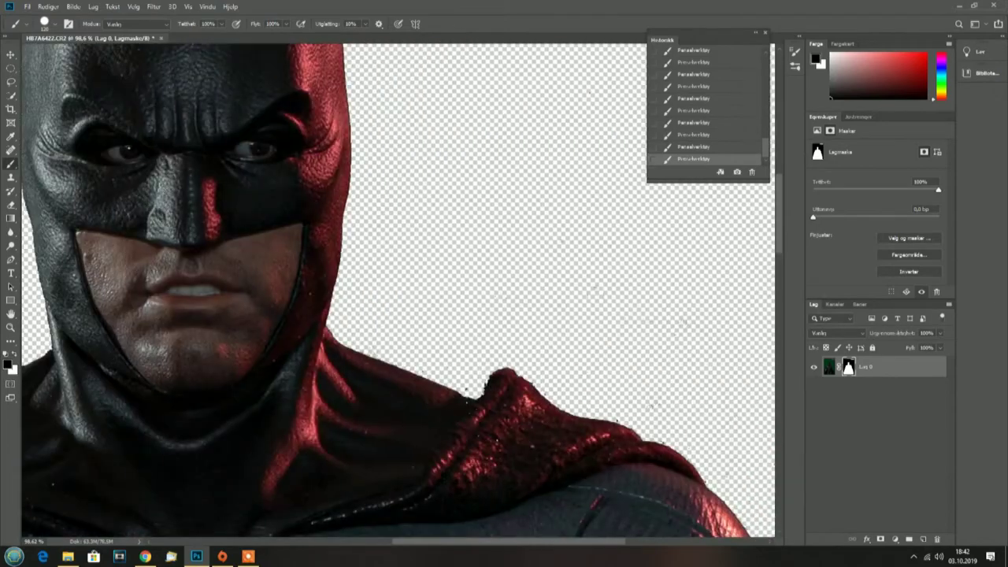
{"action": "scroll", "coordinate": [366, 313], "scroll_direction": "up", "scroll_amount": 3}
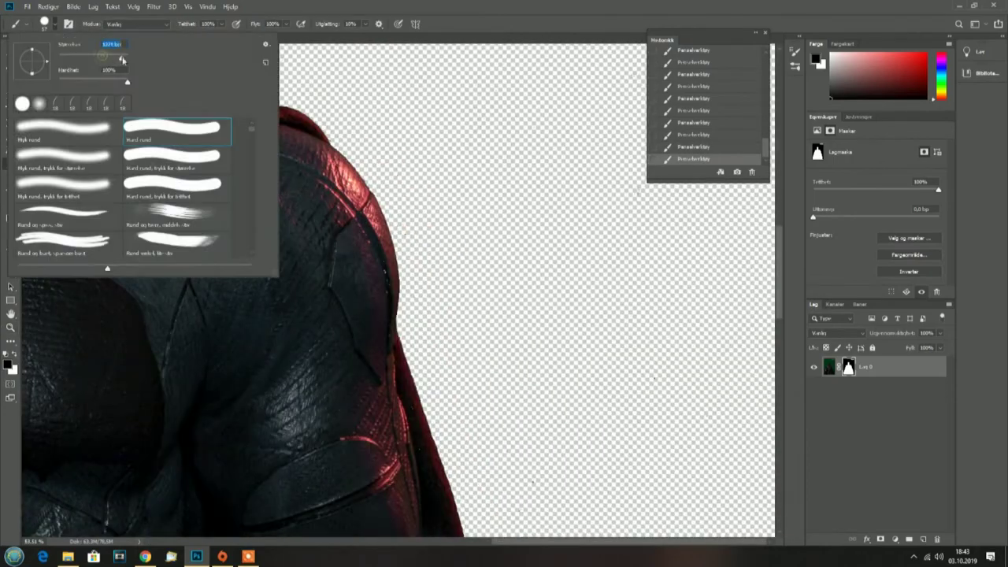
{"action": "scroll", "coordinate": [614, 421], "scroll_direction": "up", "scroll_amount": 5}
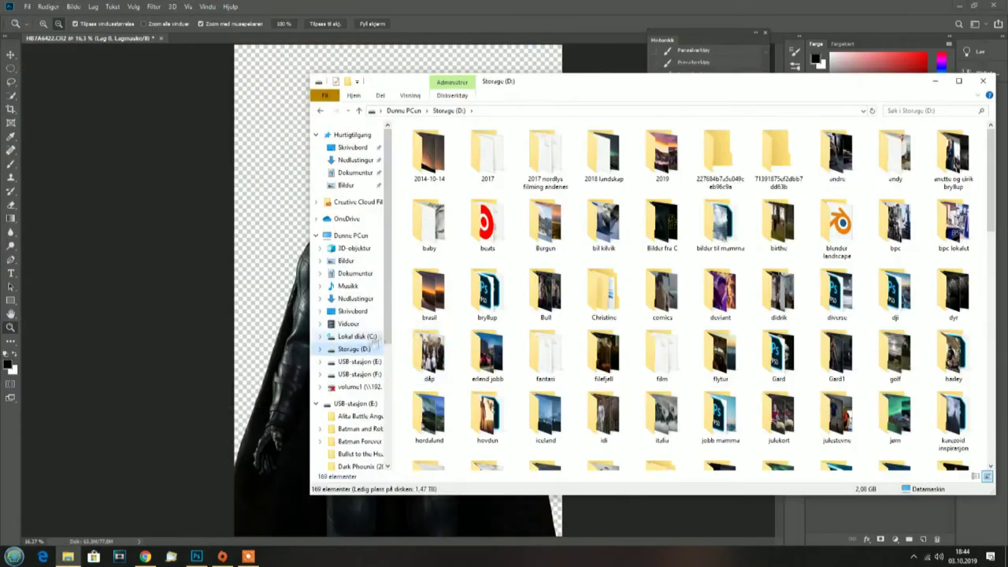
{"action": "double_click", "coordinate": [968, 361]}
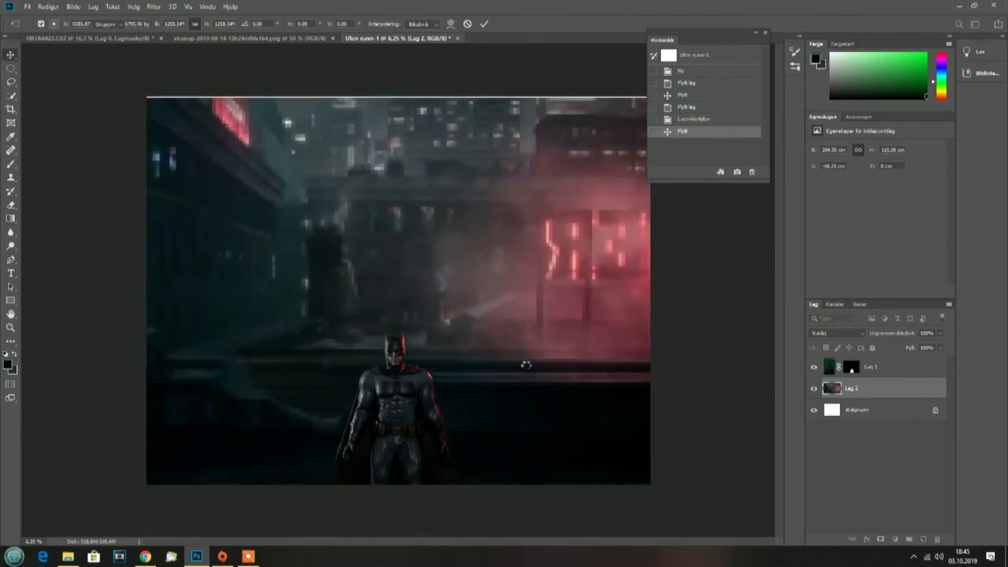
- Free-transform the Batman cut-out and zoom out to see the whole composition
{"action": "left_click", "coordinate": [48, 7]}
{"action": "left_click", "coordinate": [71, 197]}
{"action": "key", "text": "Return"}
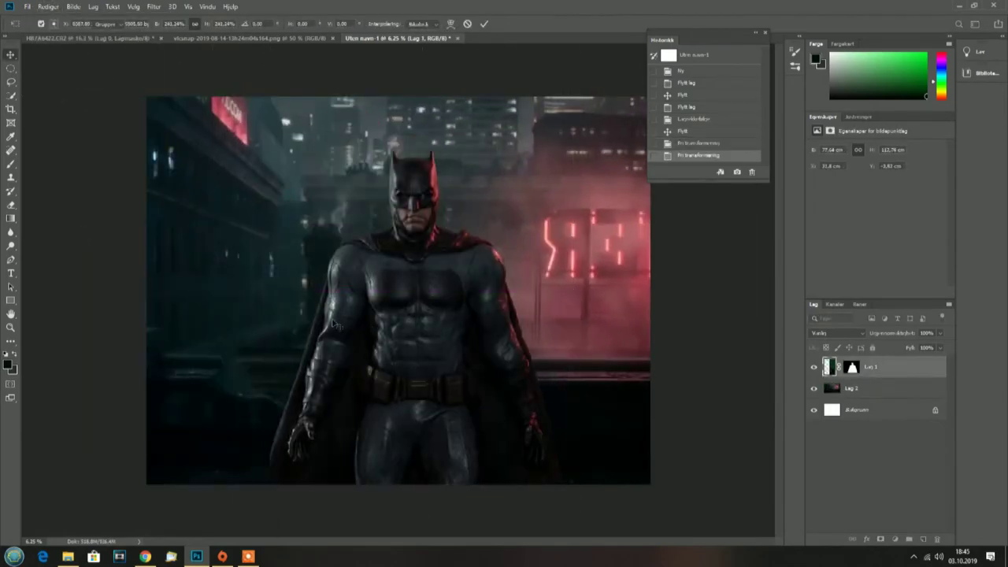
{"action": "key", "text": "z"}
{"action": "left_click_drag", "start_coordinate": [413, 227], "coordinate": [413, 227]}
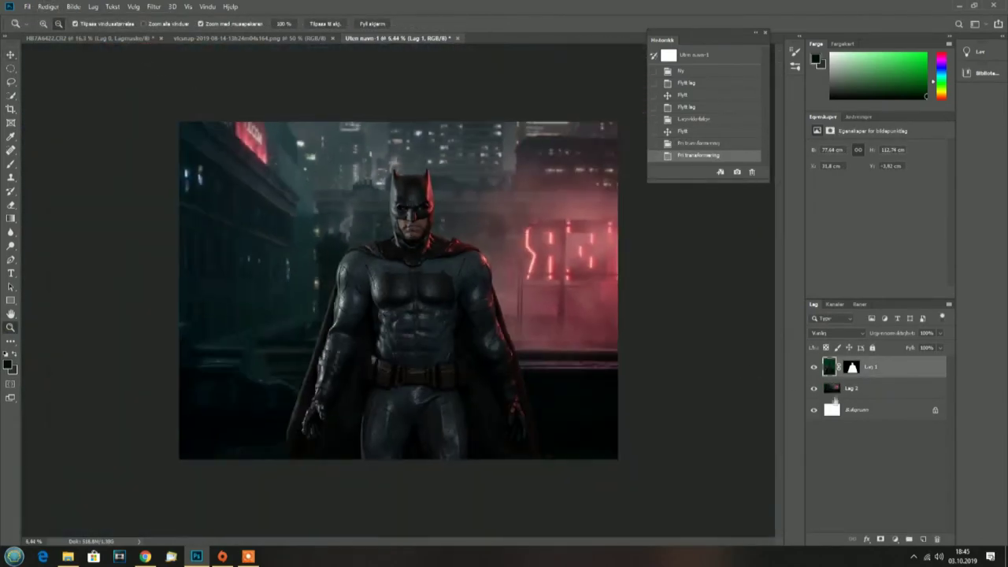
- Scale the city background layer with Free Transform to fill the frame
{"action": "left_click", "coordinate": [851, 388]}
{"action": "key", "text": "ctrl+t"}
{"action": "key", "text": "Return"}
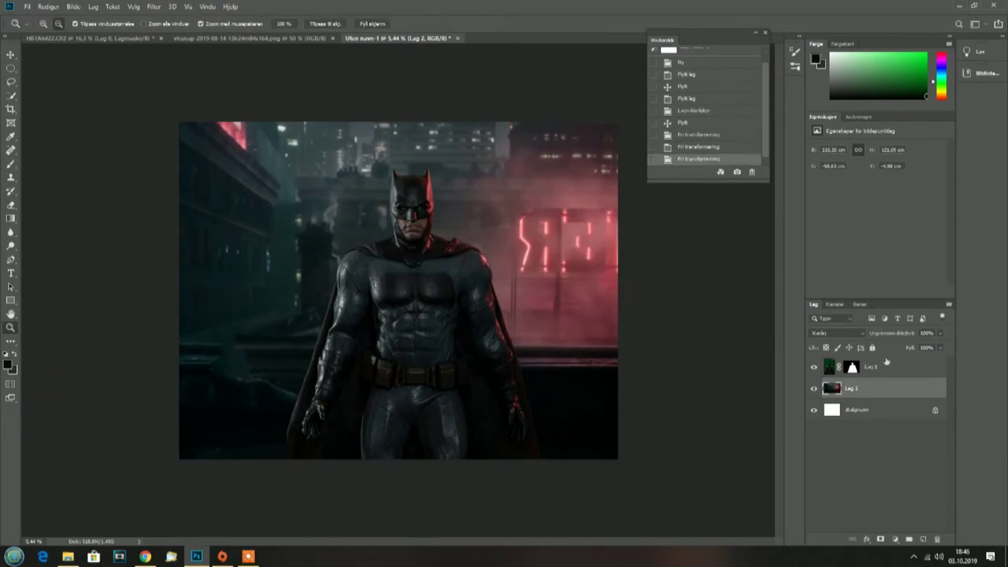
- Enlarge Batman and shift him lower so he stands large before the skyline
{"action": "left_click", "coordinate": [866, 366]}
{"action": "key", "text": "ctrl+t"}
{"action": "left_click_drag", "start_coordinate": [280, 69], "coordinate": [293, 142]}
{"action": "key", "text": "Return"}
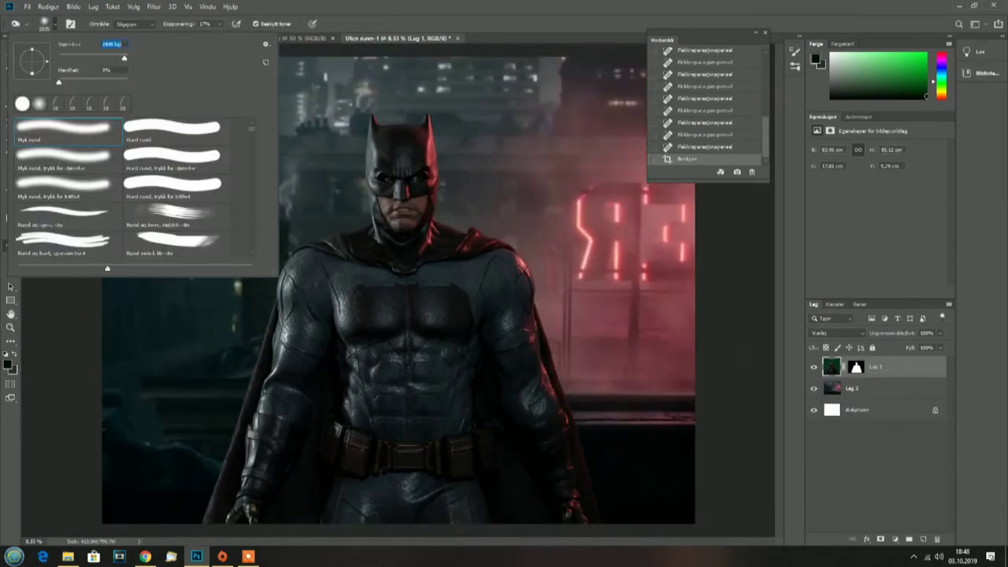
- Dismiss the brush preset options and pan around to inspect the cape
{"action": "key", "text": "Escape"}
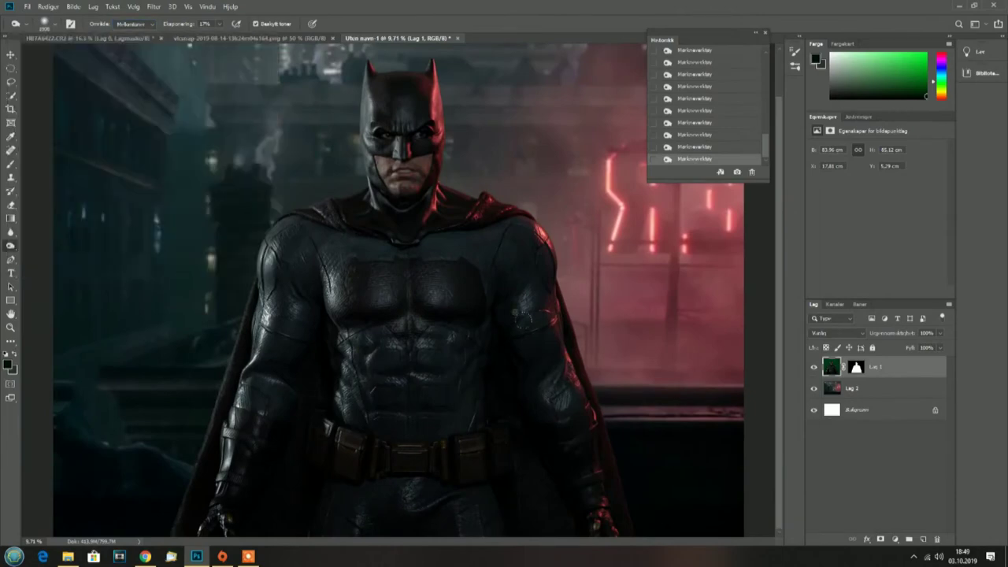
{"action": "scroll", "coordinate": [516, 317], "scroll_direction": "up", "scroll_amount": 3}
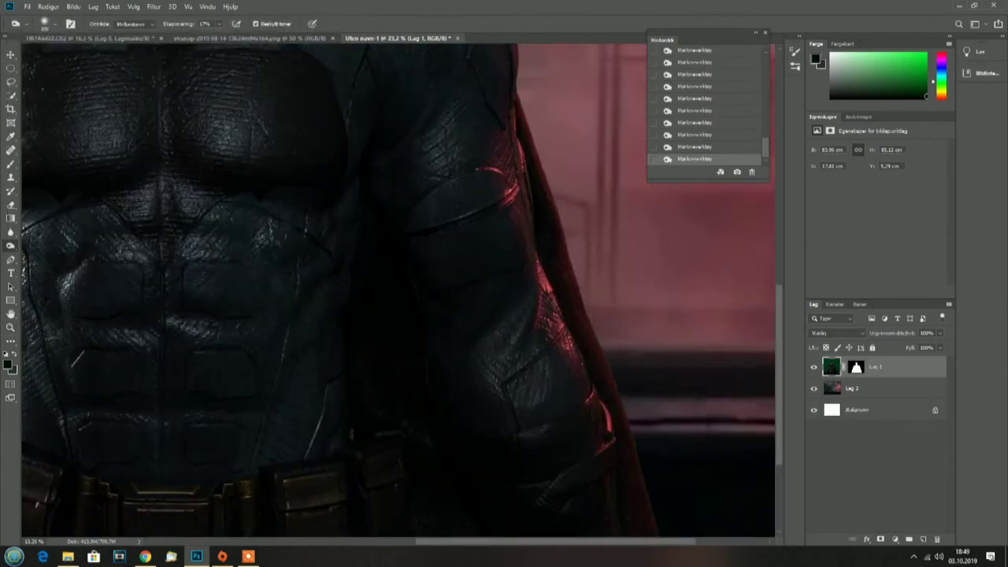
{"action": "scroll", "coordinate": [217, 348], "scroll_direction": "left", "scroll_amount": 3}
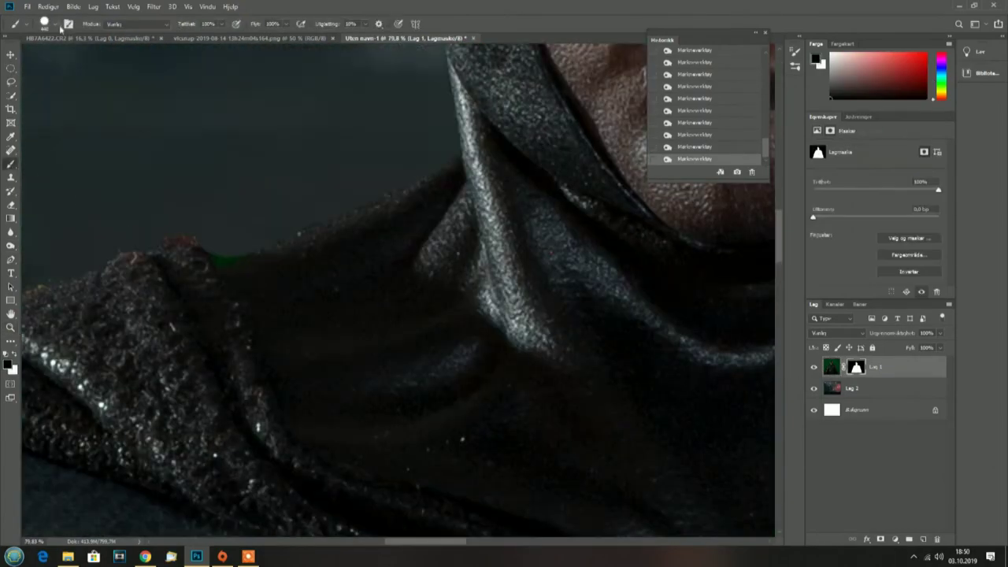
- Reshape the cape's shoulder outline with Liquify's Forward Warp, zoomed onto the cape
{"action": "key", "text": "ctrl+0"}
{"action": "left_click", "coordinate": [153, 6]}
{"action": "left_click", "coordinate": [198, 102]}
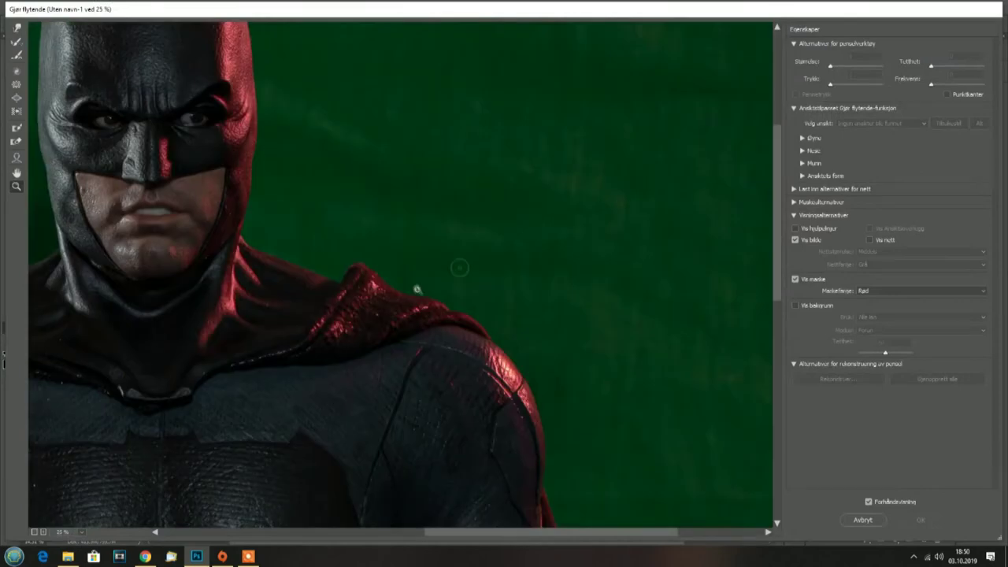
{"action": "left_click", "coordinate": [418, 289]}
{"action": "key", "text": "w"}
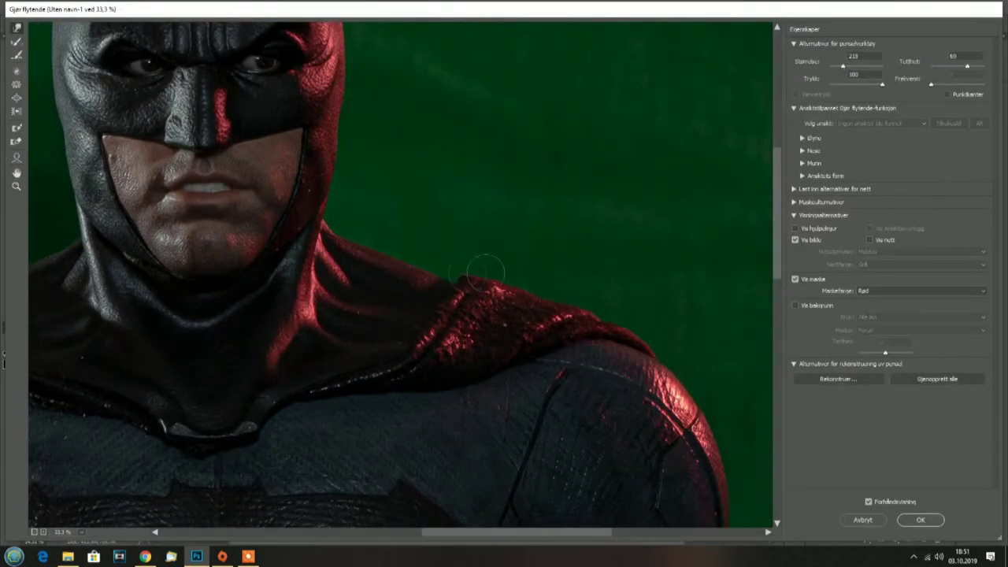
{"action": "scroll", "coordinate": [514, 280], "scroll_direction": "left", "scroll_amount": 5}
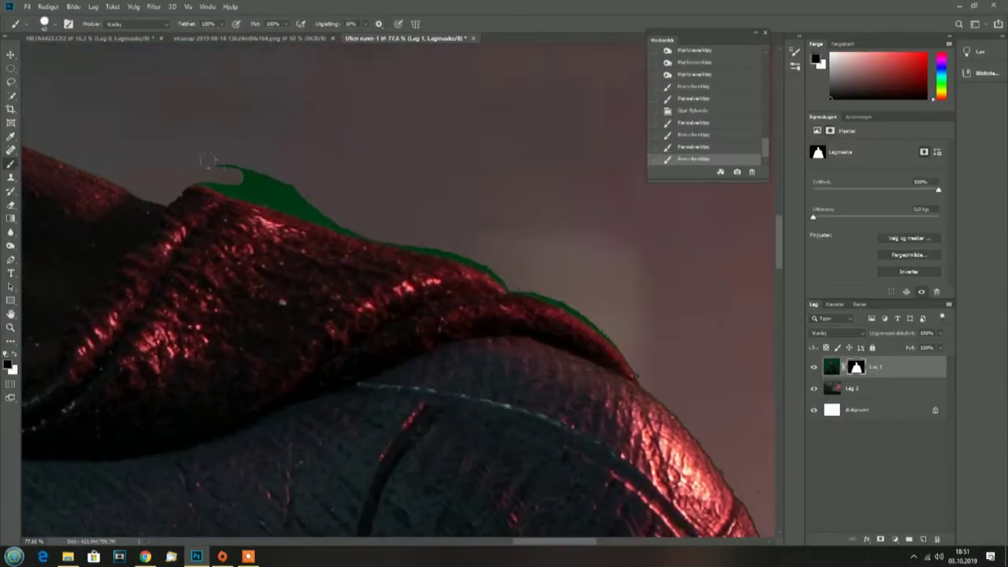
- Zoom along the cape edge and paint over the green fringe from shoulder to cape top
{"action": "scroll", "coordinate": [476, 226], "scroll_direction": "left", "scroll_amount": 5}
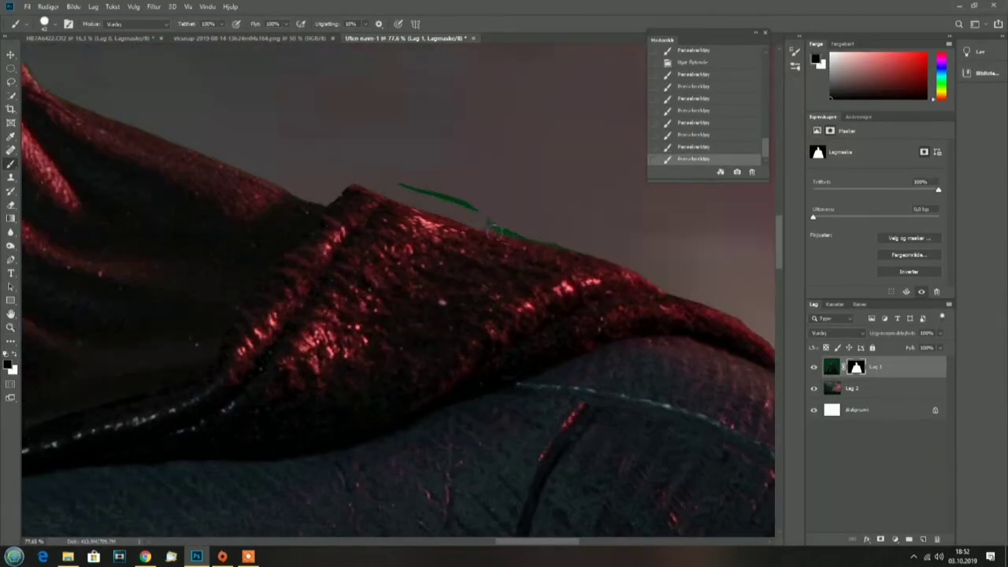
{"action": "scroll", "coordinate": [298, 209], "scroll_direction": "left", "scroll_amount": 5}
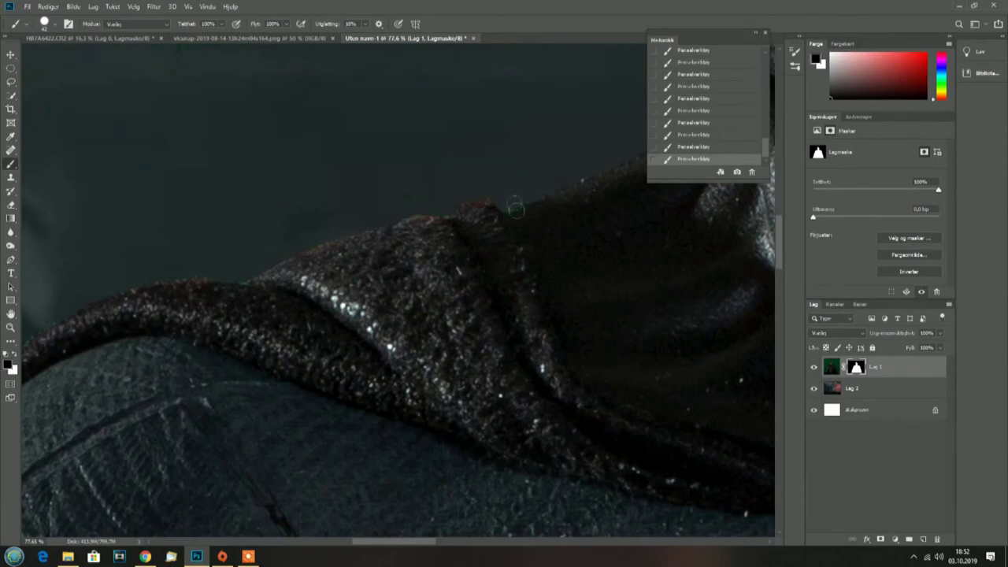
{"action": "scroll", "coordinate": [506, 193], "scroll_direction": "down", "scroll_amount": 1}
{"action": "scroll", "coordinate": [481, 149], "scroll_direction": "down", "scroll_amount": 1}
{"action": "scroll", "coordinate": [447, 98], "scroll_direction": "down", "scroll_amount": 1}
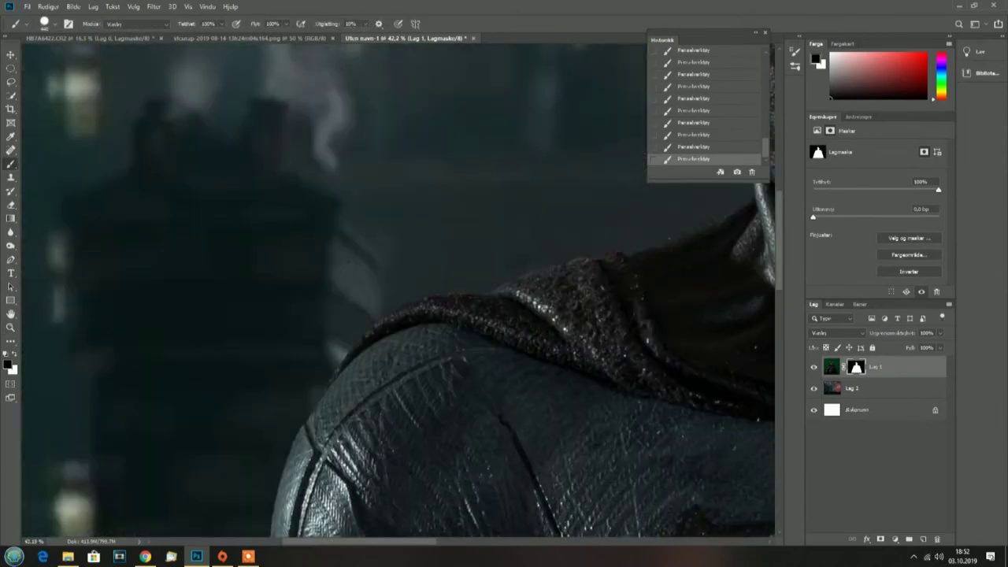
{"action": "scroll", "coordinate": [570, 196], "scroll_direction": "up", "scroll_amount": 2}
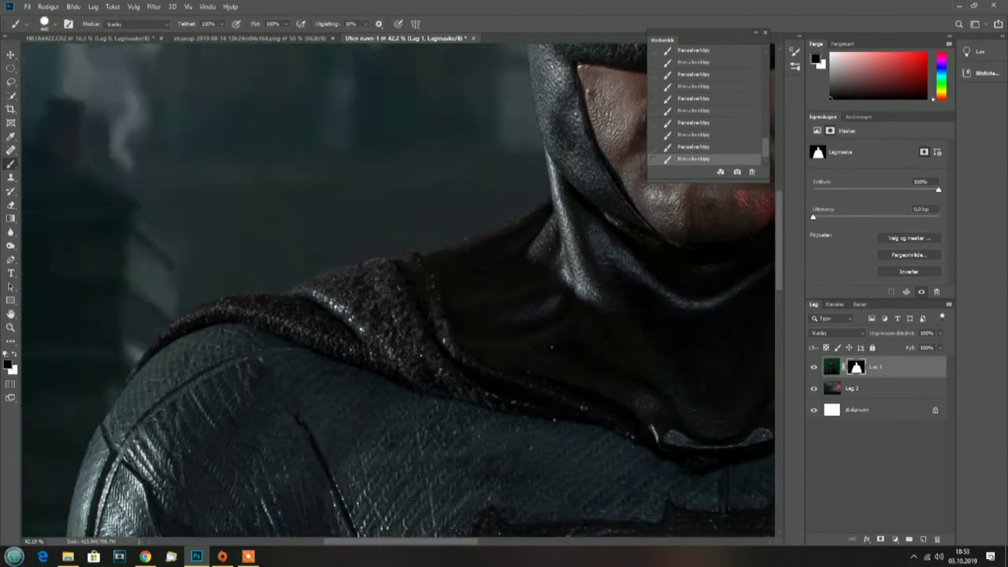
{"action": "scroll", "coordinate": [570, 196], "scroll_direction": "up", "scroll_amount": 2}
{"action": "scroll", "coordinate": [570, 196], "scroll_direction": "up", "scroll_amount": 1}
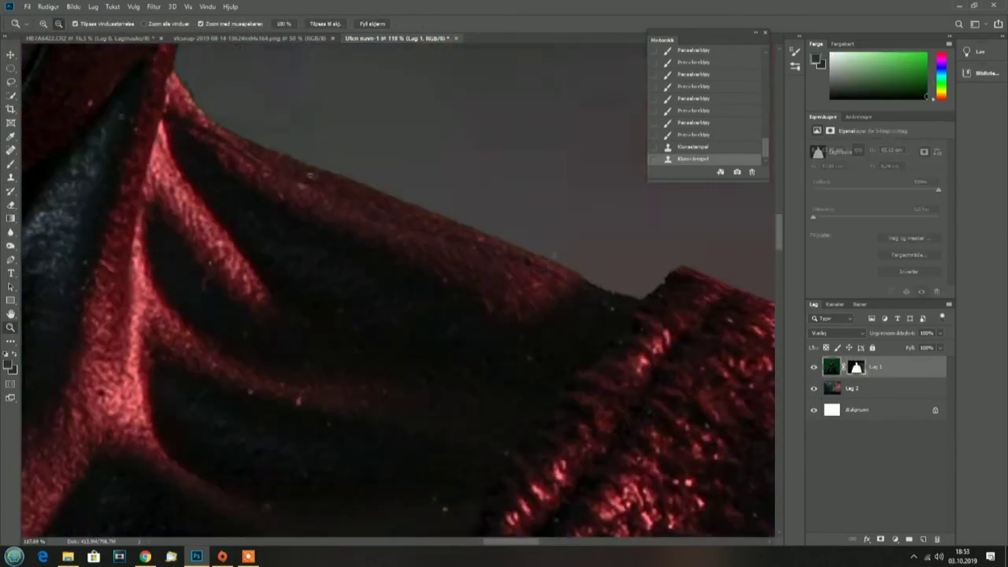
{"action": "left_click_drag", "start_coordinate": [650, 293], "coordinate": [261, 144]}
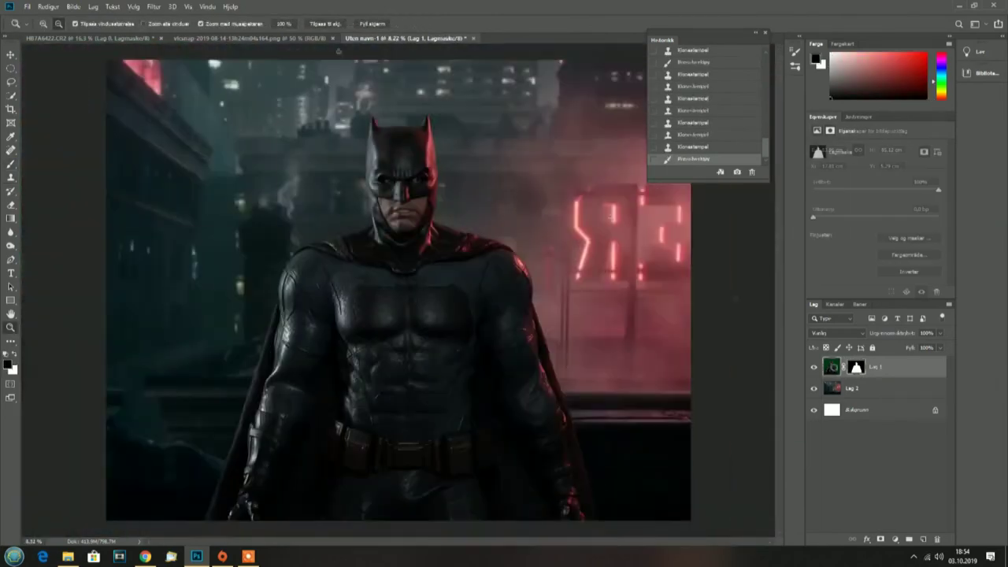
- Desaturate Greens and Aquas to -100 with the Camera Raw Filter on the Batman layer
{"action": "left_click", "coordinate": [182, 70]}
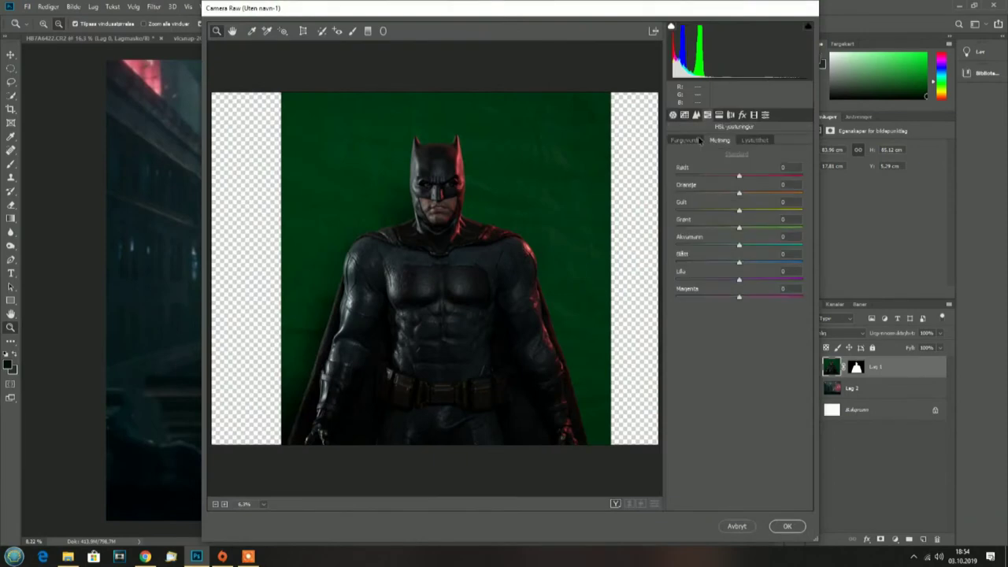
{"action": "left_click", "coordinate": [787, 526]}
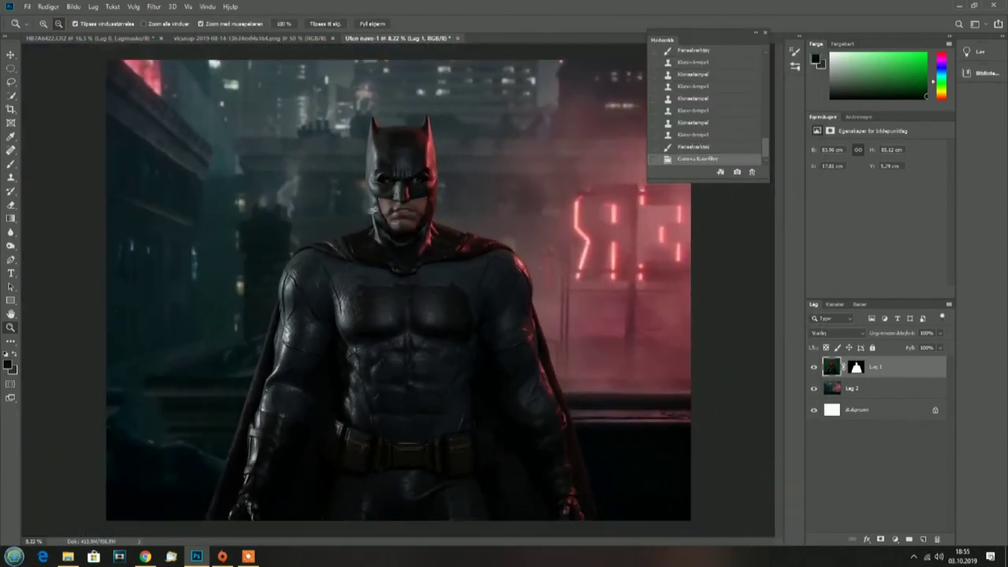
{"action": "key", "text": "o"}
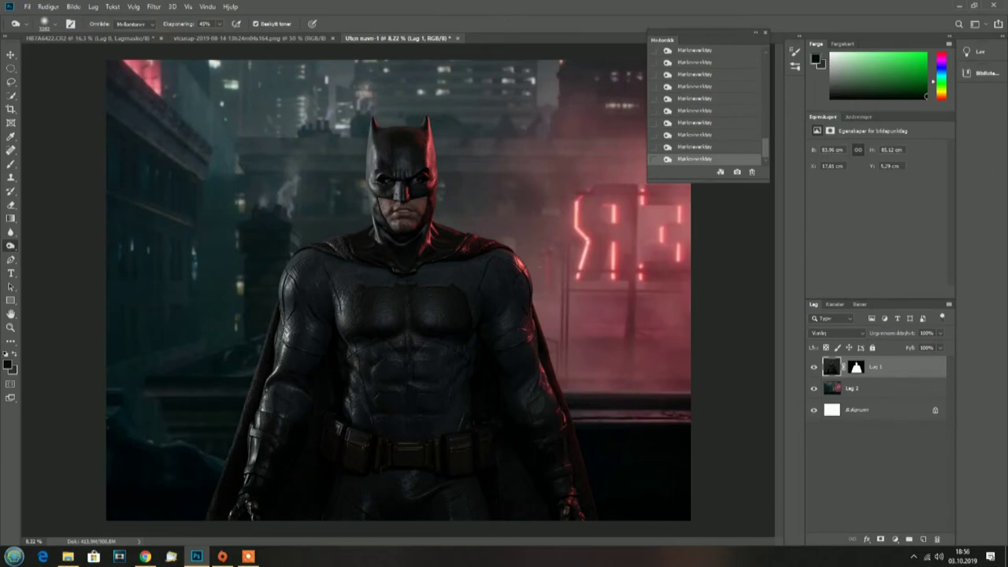
- Limit the Burn tool to Shadows, adjust its brush size, and undo the last burn strokes
{"action": "key", "text": "alt+shift+s"}
{"action": "right_click", "coordinate": [124, 60]}
{"action": "left_click", "coordinate": [355, 454]}
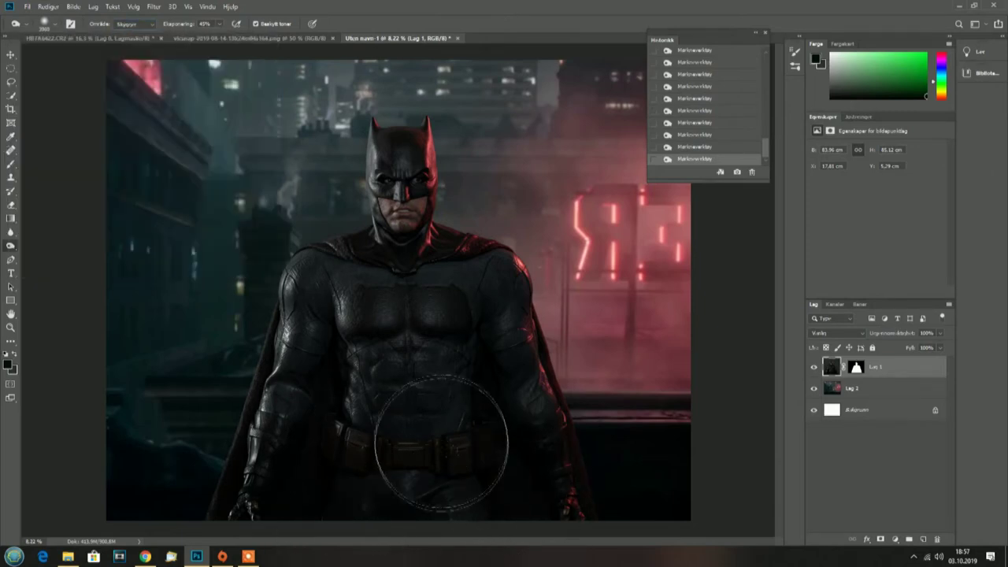
{"action": "right_click", "coordinate": [124, 60]}
{"action": "left_click", "coordinate": [565, 518]}
{"action": "scroll", "coordinate": [566, 517], "scroll_direction": "up", "scroll_amount": 5}
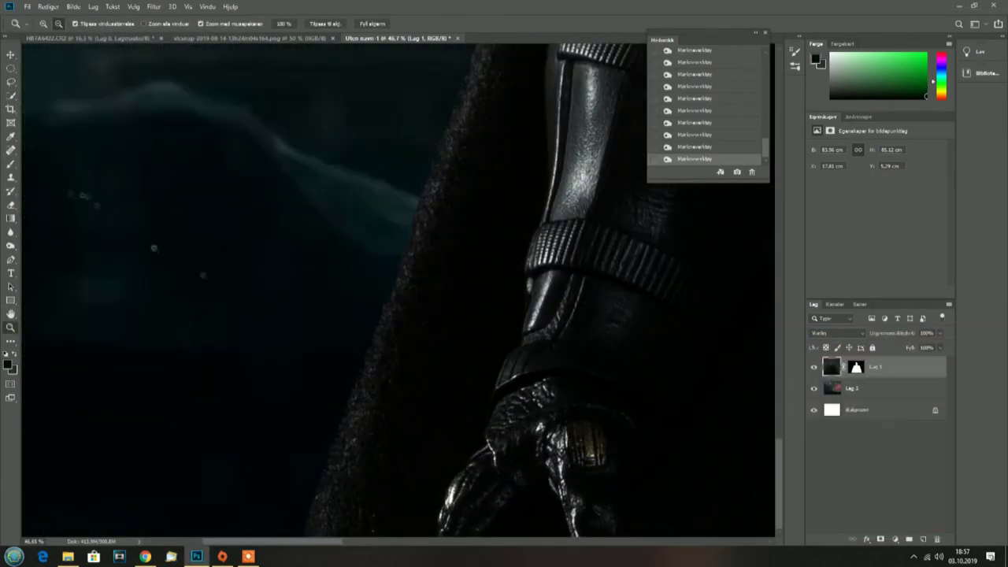
{"action": "key", "text": "ctrl+0"}
{"action": "left_click", "coordinate": [694, 135]}
- Dodge to brighten highlights on Batman's face and a spot on his chest
{"action": "key", "text": "z"}
{"action": "scroll", "coordinate": [416, 252], "scroll_direction": "up", "scroll_amount": 5}
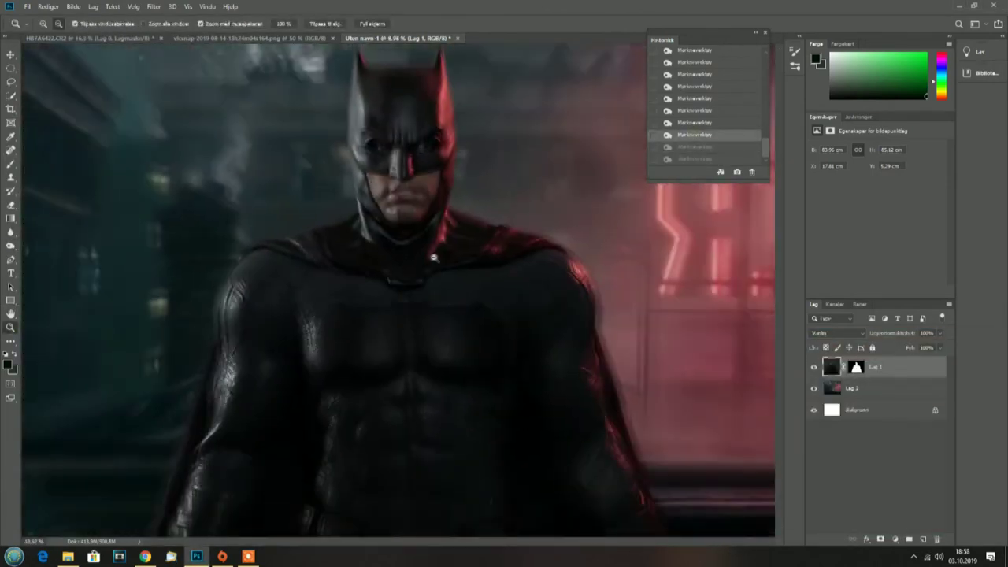
{"action": "key", "text": "o"}
{"action": "scroll", "coordinate": [486, 140], "scroll_direction": "up", "scroll_amount": 3}
{"action": "left_click_drag", "start_coordinate": [464, 142], "coordinate": [486, 141]}
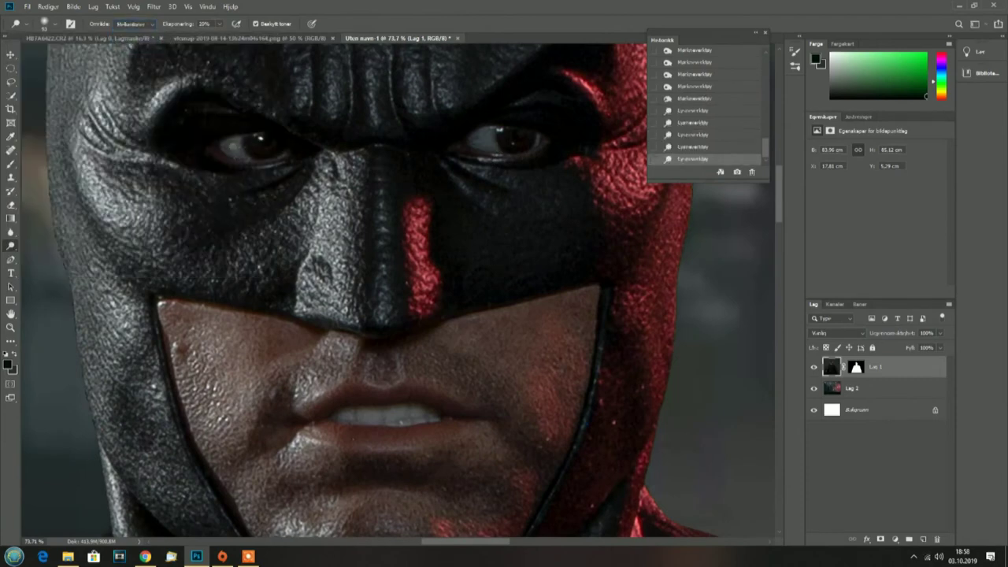
{"action": "scroll", "coordinate": [284, 143], "scroll_direction": "down", "scroll_amount": 8}
{"action": "left_click", "coordinate": [45, 24]}
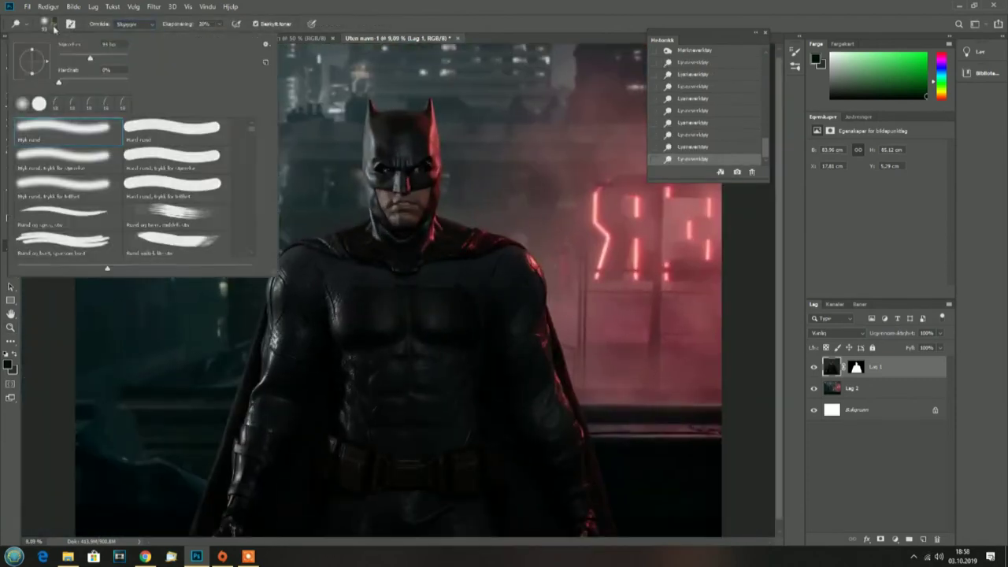
{"action": "left_click", "coordinate": [456, 322]}
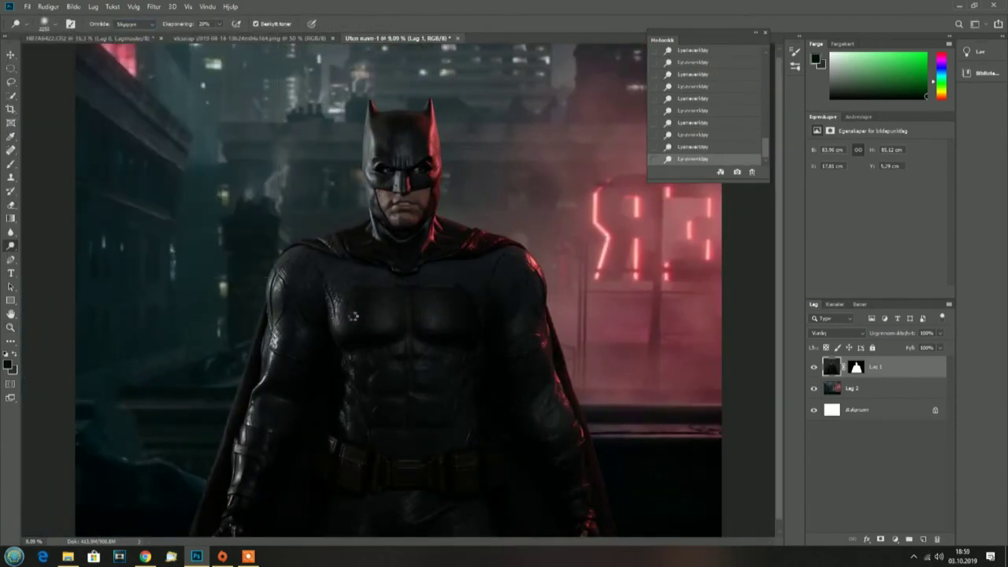
- Add a Color Balance layer, nudge the shadows' magenta–green balance, then adjust the Highlights
{"action": "left_click", "coordinate": [895, 539]}
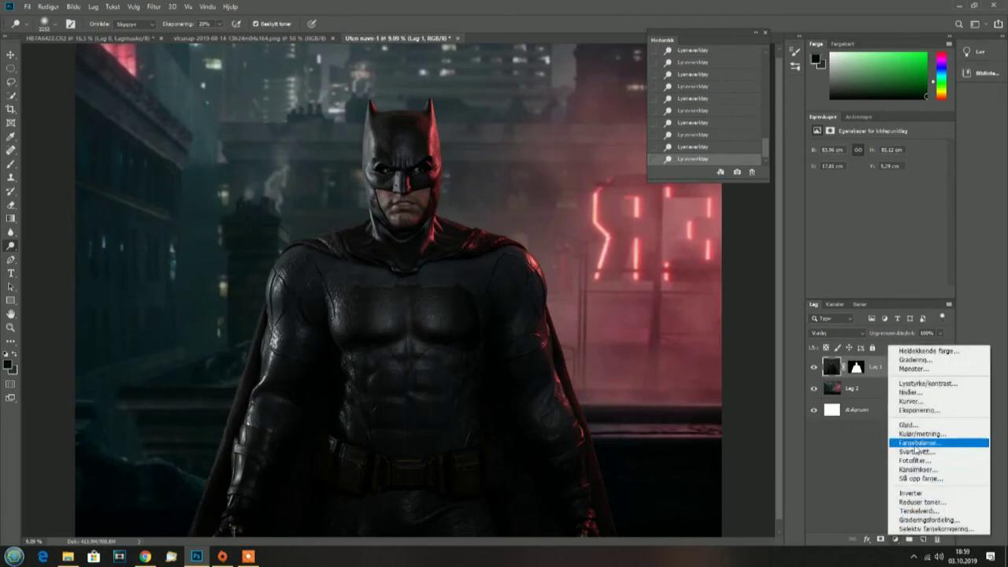
{"action": "left_click", "coordinate": [905, 444]}
{"action": "left_click_drag", "start_coordinate": [864, 184], "coordinate": [866, 191]}
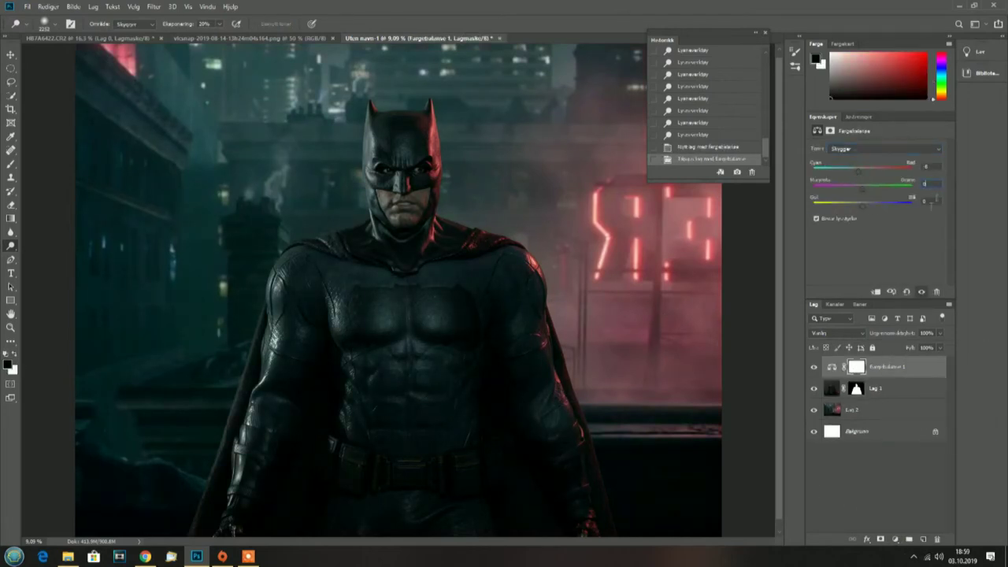
{"action": "left_click", "coordinate": [882, 148]}
{"action": "left_click", "coordinate": [860, 171]}
{"action": "scroll", "coordinate": [383, 188], "scroll_direction": "up", "scroll_amount": 10}
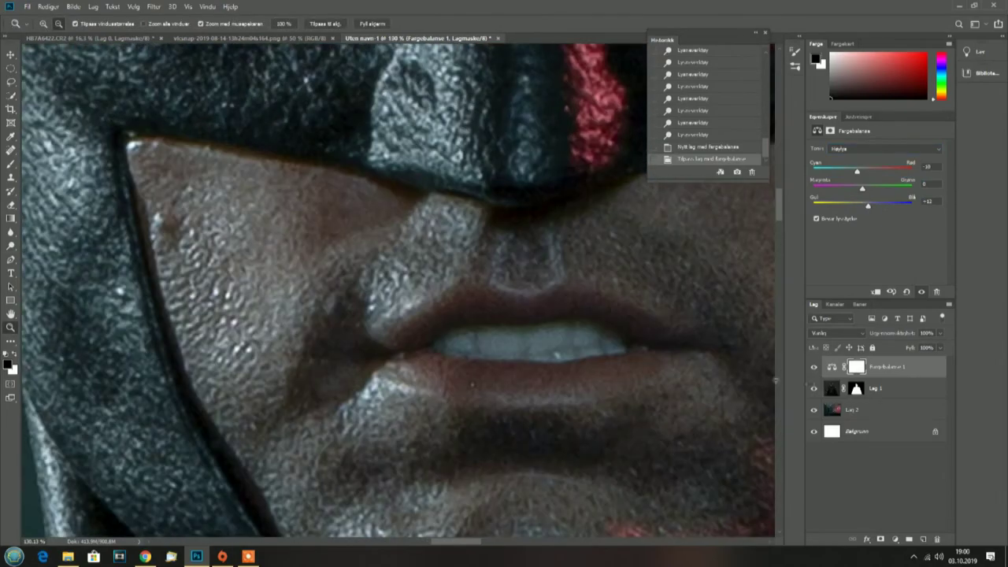
{"action": "left_click", "coordinate": [874, 388]}
- Clone-stamp over blemishes on Batman's face skin
{"action": "key", "text": "s"}
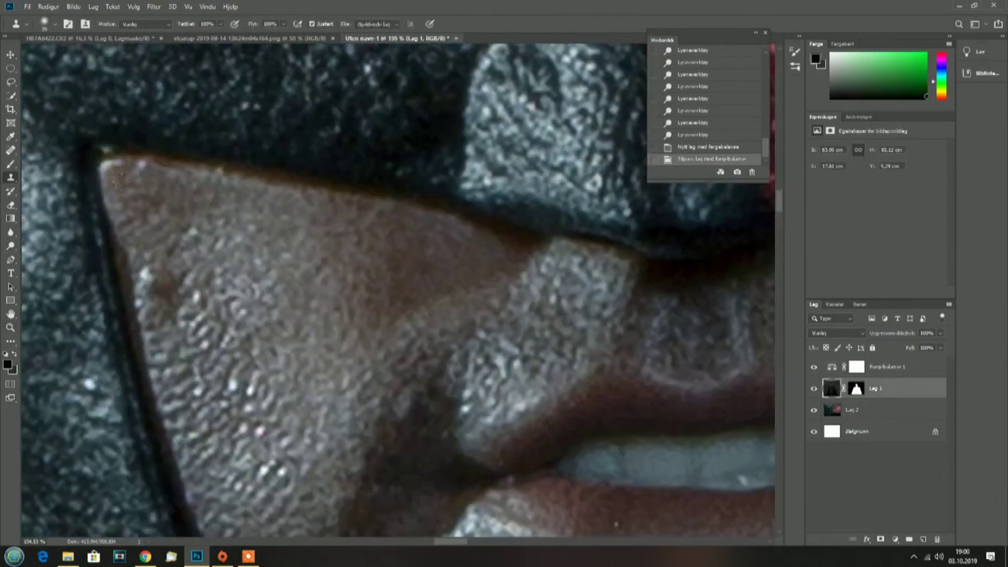
{"action": "mouse_move", "coordinate": [150, 180]}
{"action": "left_mouse_down"}
{"action": "mouse_move", "coordinate": [504, 237]}
{"action": "mouse_move", "coordinate": [490, 485]}
{"action": "left_mouse_up"}
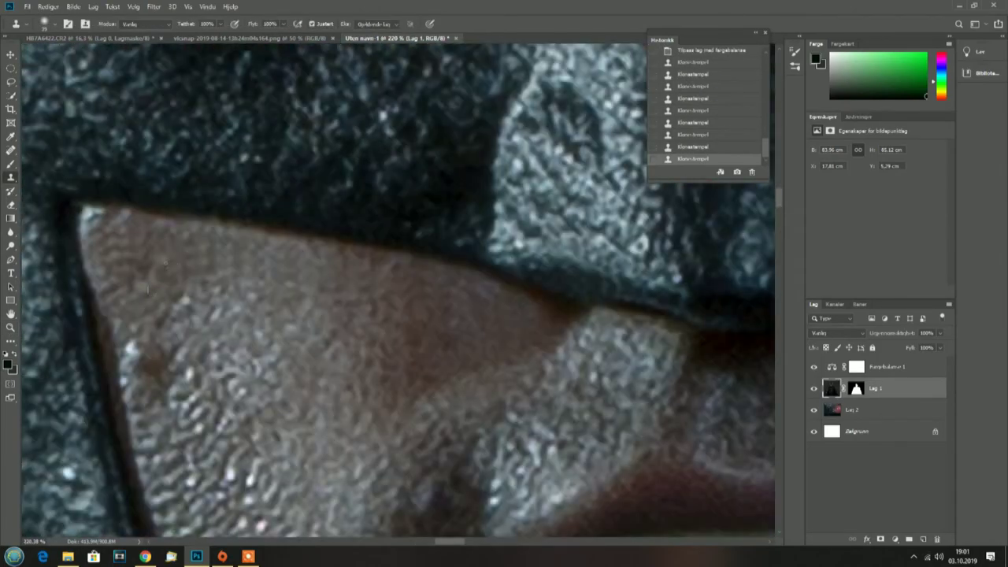
{"action": "left_click", "coordinate": [10, 328]}
{"action": "key", "text": "ctrl+0"}
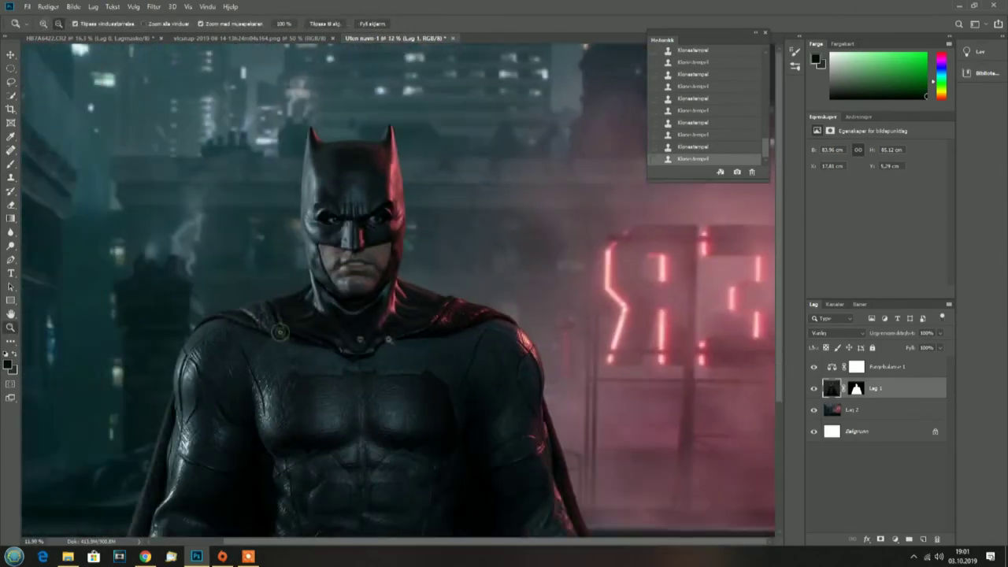
{"action": "left_click_drag", "start_coordinate": [306, 150], "coordinate": [370, 150]}
- Burn to darken Batman's forehead and the mask around his eyes
{"action": "key", "text": "o"}
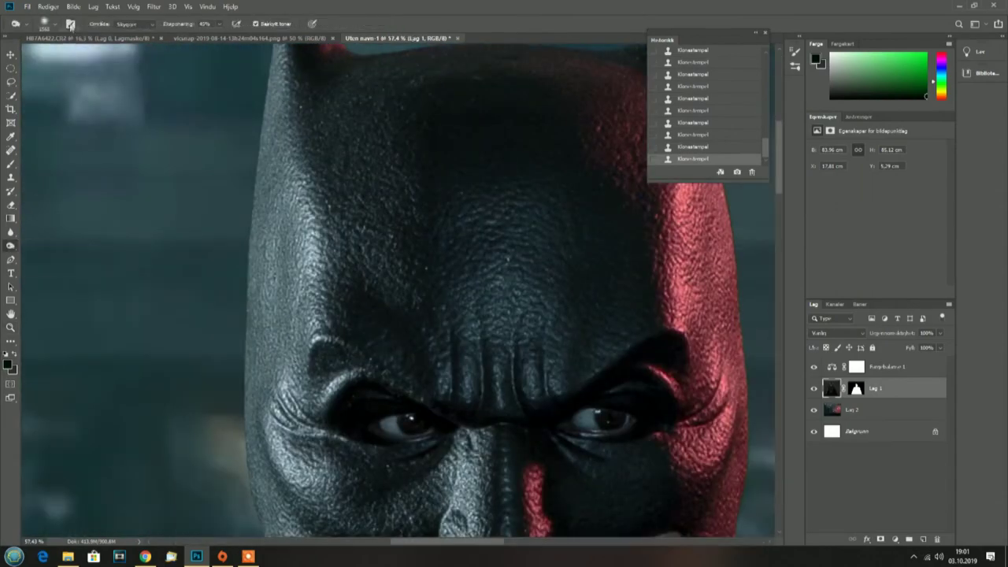
{"action": "left_click_drag", "start_coordinate": [300, 181], "coordinate": [363, 299]}
{"action": "scroll", "coordinate": [393, 291], "scroll_direction": "up", "scroll_amount": 5}
{"action": "left_click_drag", "start_coordinate": [284, 275], "coordinate": [323, 409]}
- Clone texture over the dark edge line at the neck and cape edge
{"action": "key", "text": "z"}
{"action": "key", "text": "ctrl+minus"}
{"action": "key", "text": "ctrl+minus"}
{"action": "left_click_drag", "start_coordinate": [460, 278], "coordinate": [512, 277]}
{"action": "key", "text": "s"}
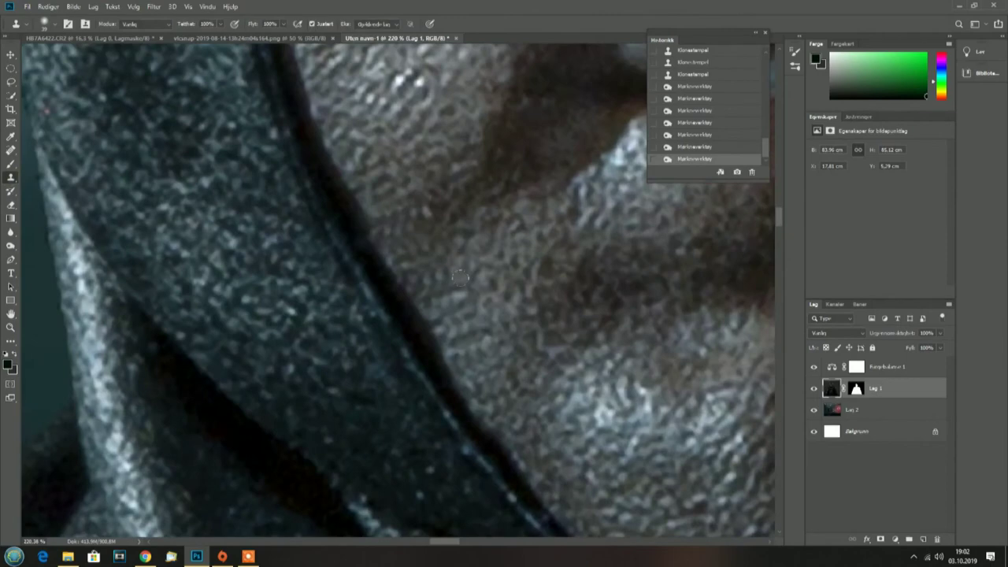
{"action": "left_click_drag", "start_coordinate": [466, 357], "coordinate": [364, 207]}
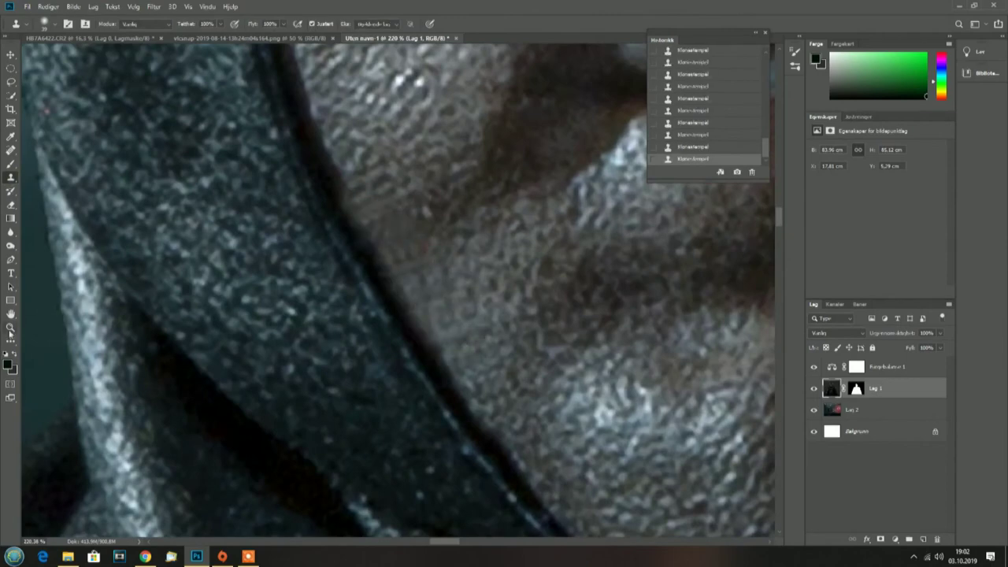
{"action": "key", "text": "ctrl+0"}
{"action": "scroll", "coordinate": [393, 291], "scroll_direction": "up", "scroll_amount": 5}
{"action": "key", "text": "ctrl+z"}
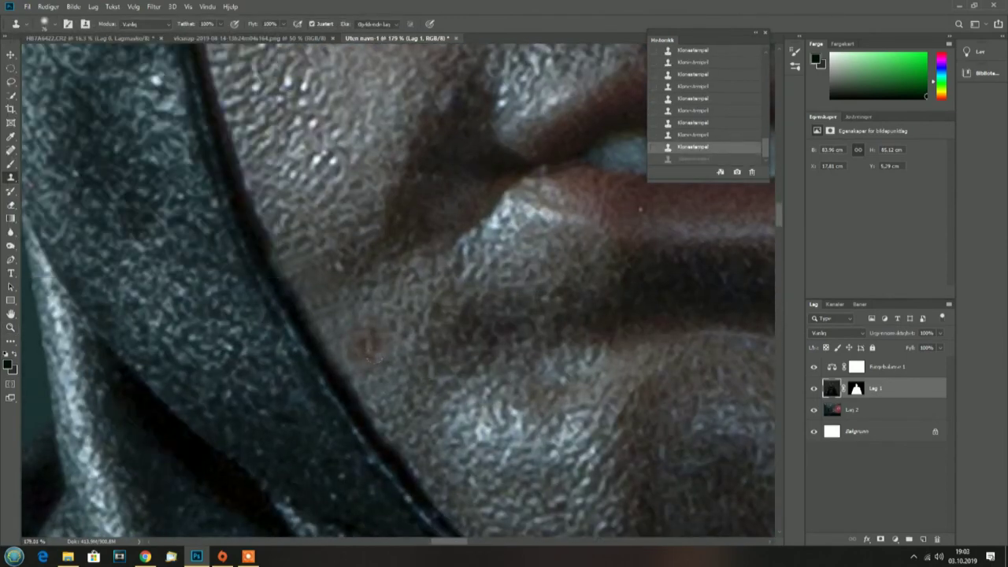
- Add a new layer Lag 3 and clone away the reddish spots near the mouth
{"action": "key", "text": "ctrl+shift+alt+n"}
{"action": "left_click", "coordinate": [361, 339]}
{"action": "left_click", "coordinate": [384, 323]}
{"action": "scroll", "coordinate": [500, 221], "scroll_direction": "down", "scroll_amount": 2}
{"action": "scroll", "coordinate": [499, 221], "scroll_direction": "down", "scroll_amount": 2}
{"action": "scroll", "coordinate": [499, 222], "scroll_direction": "down", "scroll_amount": 2}
{"action": "scroll", "coordinate": [401, 326], "scroll_direction": "up", "scroll_amount": 5}
- Clone-stamp texture on the chest of Lag 1, restoring the undone strokes
{"action": "key", "text": "alt+bracketleft"}
{"action": "key", "text": "s"}
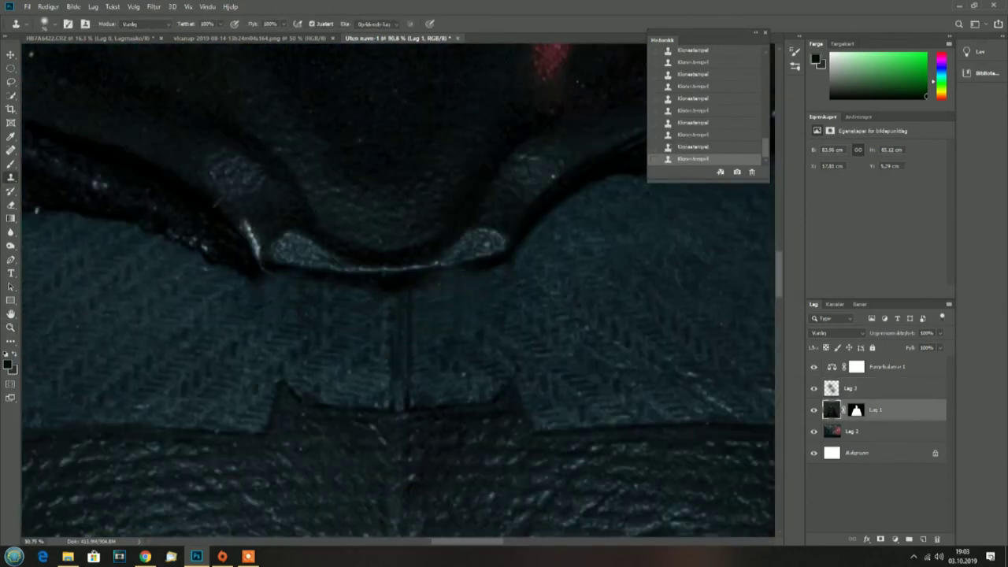
{"action": "scroll", "coordinate": [426, 315], "scroll_direction": "down", "scroll_amount": 3}
{"action": "scroll", "coordinate": [425, 315], "scroll_direction": "up", "scroll_amount": 3}
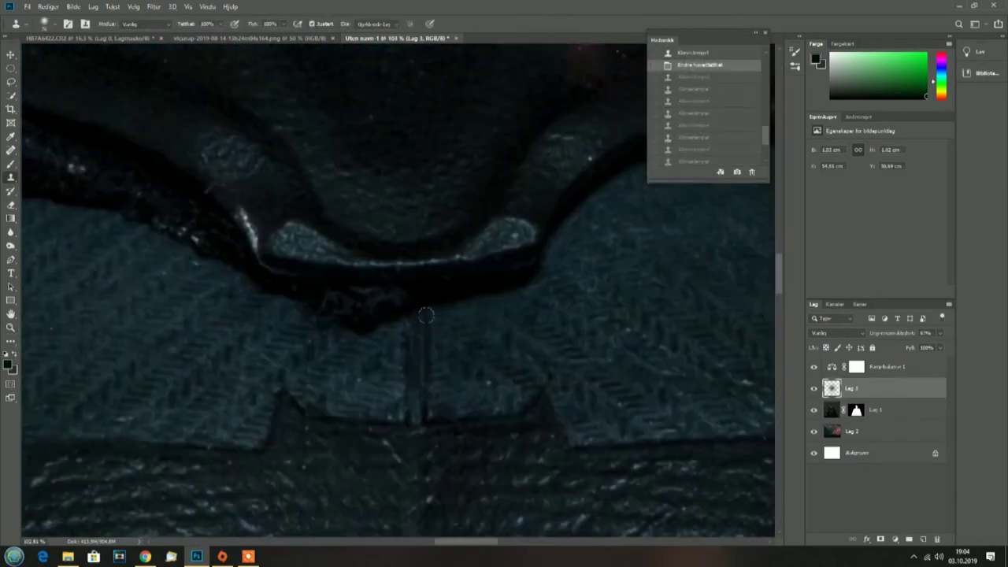
{"action": "key", "text": "ctrl+shift+z"}
{"action": "key", "text": "ctrl+shift+z"}
{"action": "key", "text": "ctrl+shift+z"}
{"action": "key", "text": "ctrl+shift+z"}
{"action": "key", "text": "ctrl+shift+z"}
{"action": "key", "text": "ctrl+shift+z"}
{"action": "scroll", "coordinate": [425, 315], "scroll_direction": "down", "scroll_amount": 3}
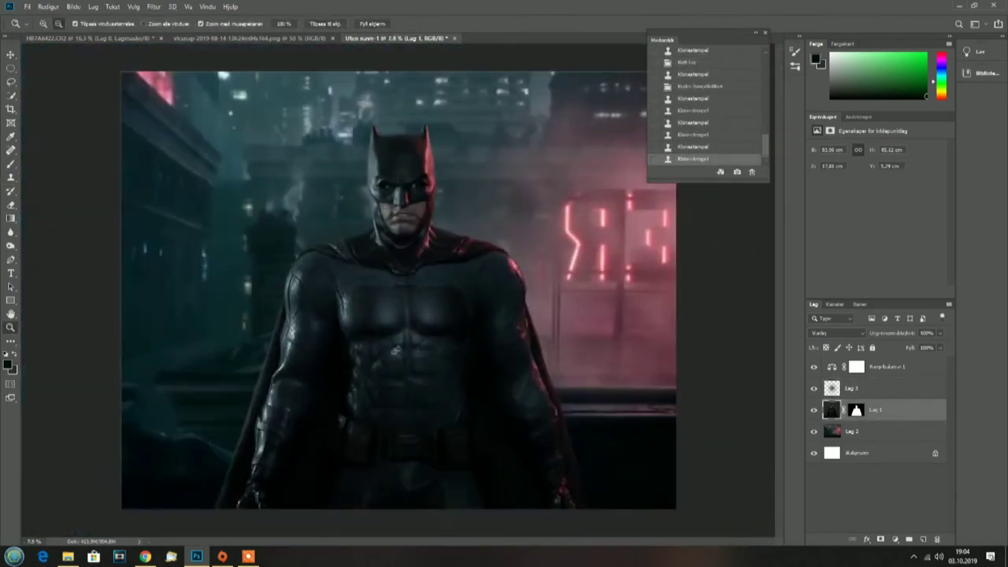
- Burn to darken parts of Batman's face
{"action": "scroll", "coordinate": [396, 193], "scroll_direction": "up", "scroll_amount": 5}
{"action": "key", "text": "o"}
{"action": "left_click_drag", "start_coordinate": [347, 370], "coordinate": [338, 291]}
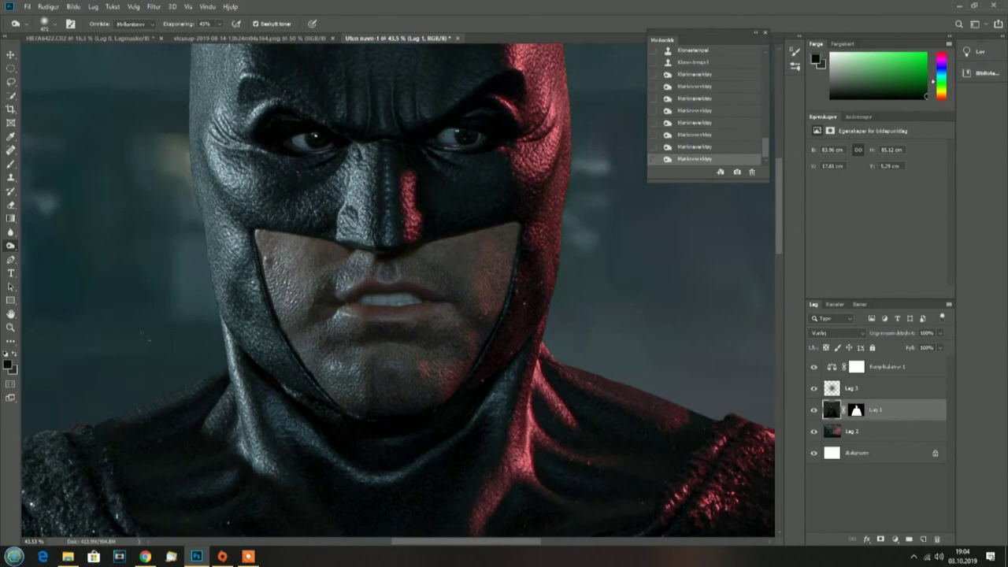
{"action": "key", "text": "z"}
{"action": "scroll", "coordinate": [425, 315], "scroll_direction": "down", "scroll_amount": 5}
- Add a Photo Filter adjustment layer above Fargebalanse 1 with 13% density
{"action": "left_click", "coordinate": [874, 366]}
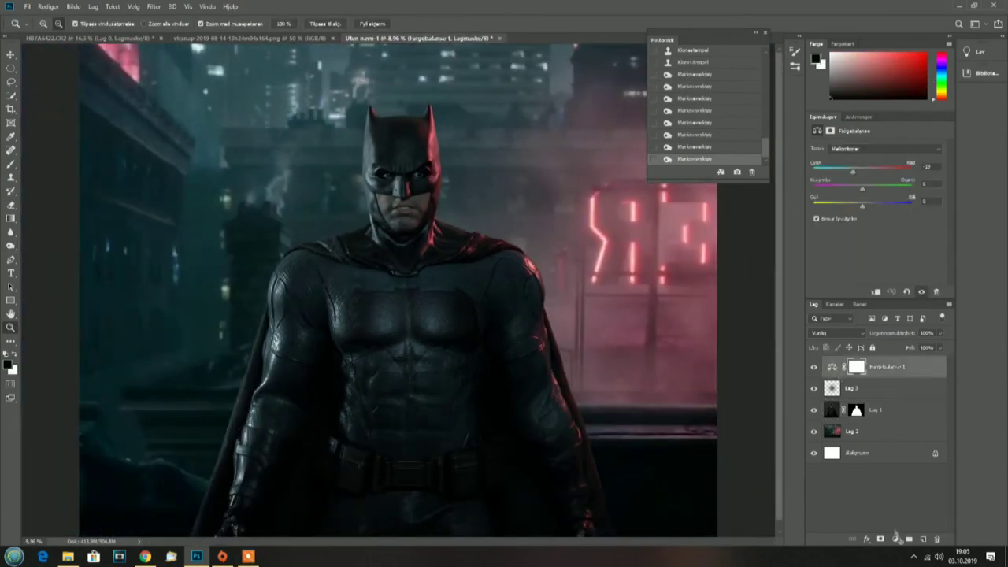
{"action": "left_click", "coordinate": [895, 538]}
{"action": "left_click", "coordinate": [922, 346]}
{"action": "left_click_drag", "start_coordinate": [843, 194], "coordinate": [827, 192]}
{"action": "scroll", "coordinate": [461, 232], "scroll_direction": "up", "scroll_amount": 1}
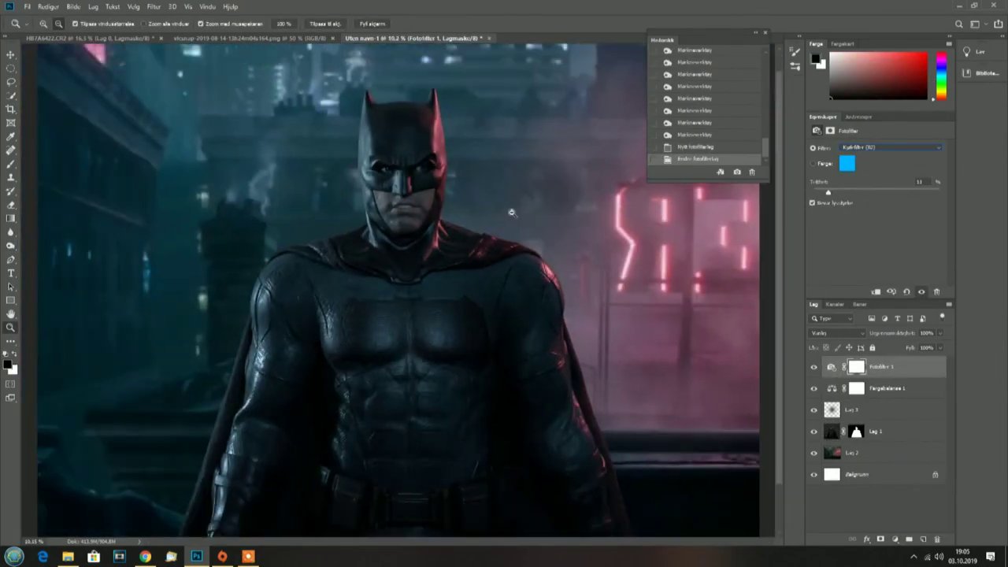
{"action": "scroll", "coordinate": [512, 213], "scroll_direction": "down", "scroll_amount": 1}
- Place the smoke image over the scene in Screen blend mode, enlarged to cover it
{"action": "left_click", "coordinate": [68, 556]}
{"action": "double_click", "coordinate": [950, 150]}
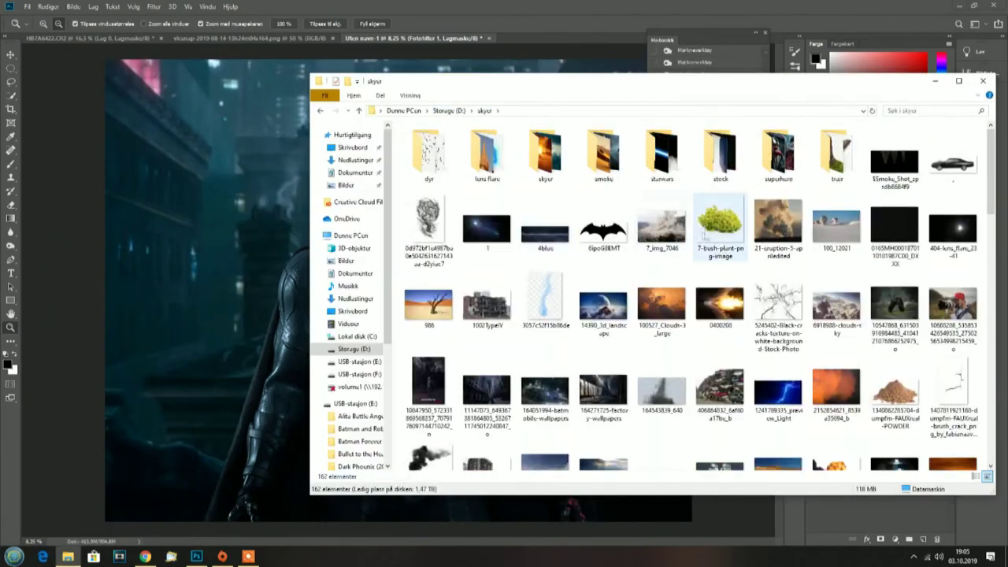
{"action": "scroll", "coordinate": [992, 222], "scroll_direction": "down", "scroll_amount": 1}
{"action": "left_click_drag", "start_coordinate": [603, 353], "coordinate": [398, 291]}
{"action": "key", "text": "shift+alt+s"}
{"action": "mouse_move", "coordinate": [389, 317]}
{"action": "left_mouse_down"}
{"action": "mouse_move", "coordinate": [176, 207]}
{"action": "mouse_move", "coordinate": [85, 250]}
{"action": "left_mouse_up"}
{"action": "key", "text": "Return"}
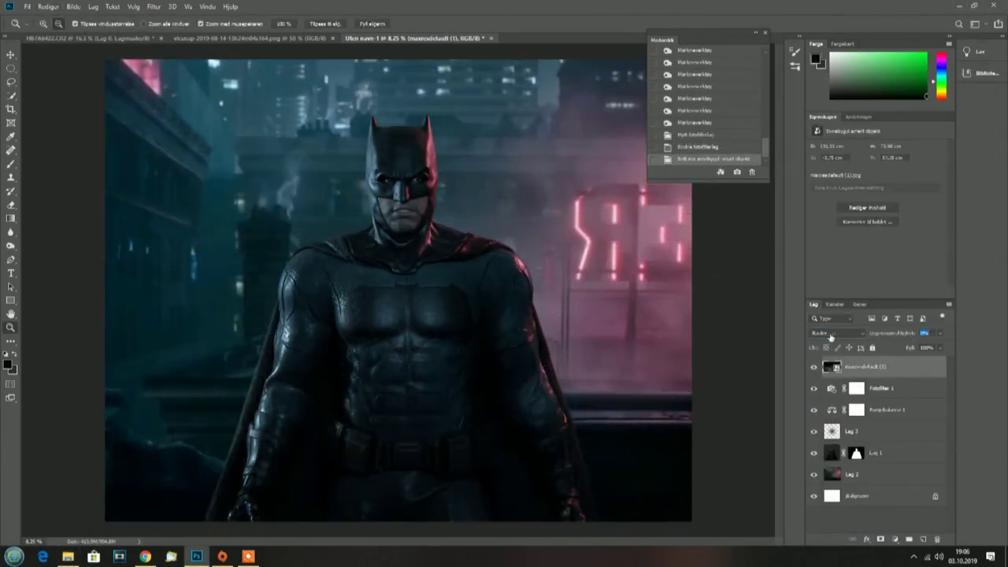
- Duplicate the smoke layer, perspective-warp the copy along the bottom, and move both below Fotofilter 1
{"action": "key", "text": "ctrl+j"}
{"action": "left_click", "coordinate": [48, 7]}
{"action": "left_click", "coordinate": [96, 226]}
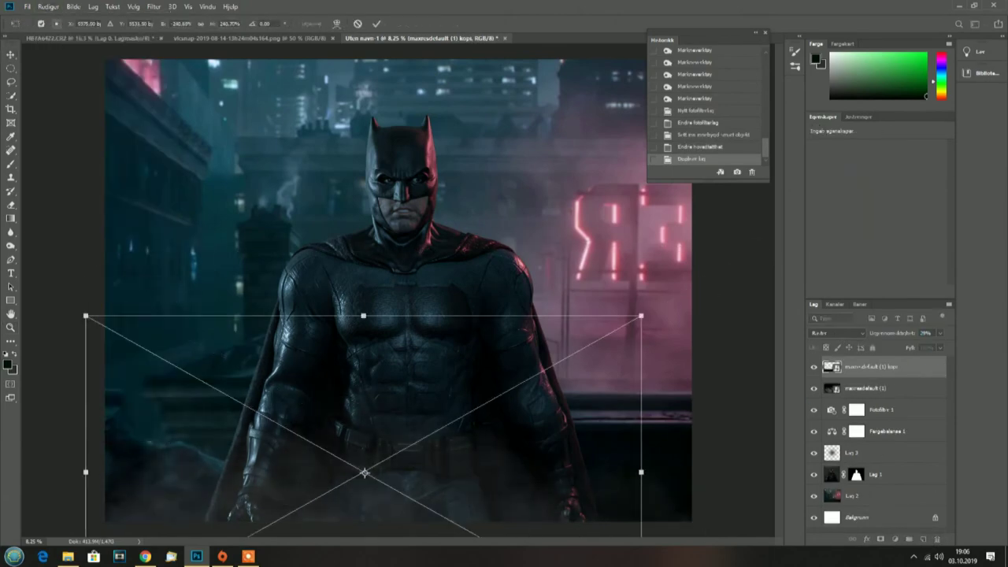
{"action": "left_click_drag", "start_coordinate": [282, 176], "coordinate": [630, 108]}
{"action": "key", "text": "Return"}
{"action": "left_click_drag", "start_coordinate": [866, 388], "coordinate": [867, 441]}
{"action": "left_click_drag", "start_coordinate": [866, 366], "coordinate": [867, 421]}
{"action": "left_click_drag", "start_coordinate": [647, 378], "coordinate": [619, 356]}
- Add a layer mask to the smoke copy and brush parts away at low opacity
{"action": "left_click", "coordinate": [880, 538]}
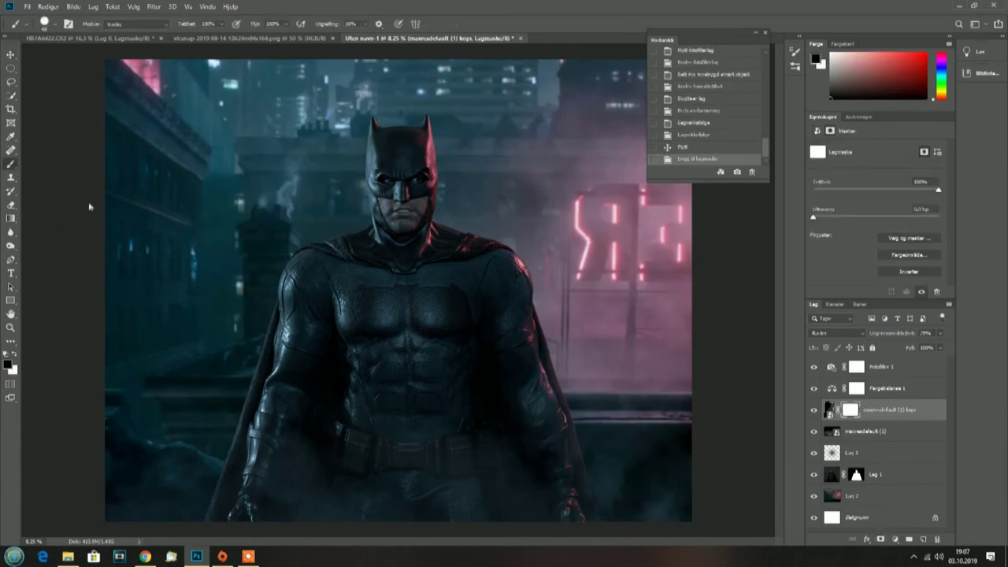
{"action": "key", "text": "b"}
{"action": "left_click", "coordinate": [54, 24]}
{"action": "left_click_drag", "start_coordinate": [193, 26], "coordinate": [169, 26]}
{"action": "left_click_drag", "start_coordinate": [606, 472], "coordinate": [662, 507]}
{"action": "left_click", "coordinate": [54, 24]}
{"action": "key", "text": "Escape"}
{"action": "key", "text": "z"}
{"action": "left_click_drag", "start_coordinate": [473, 279], "coordinate": [484, 279]}
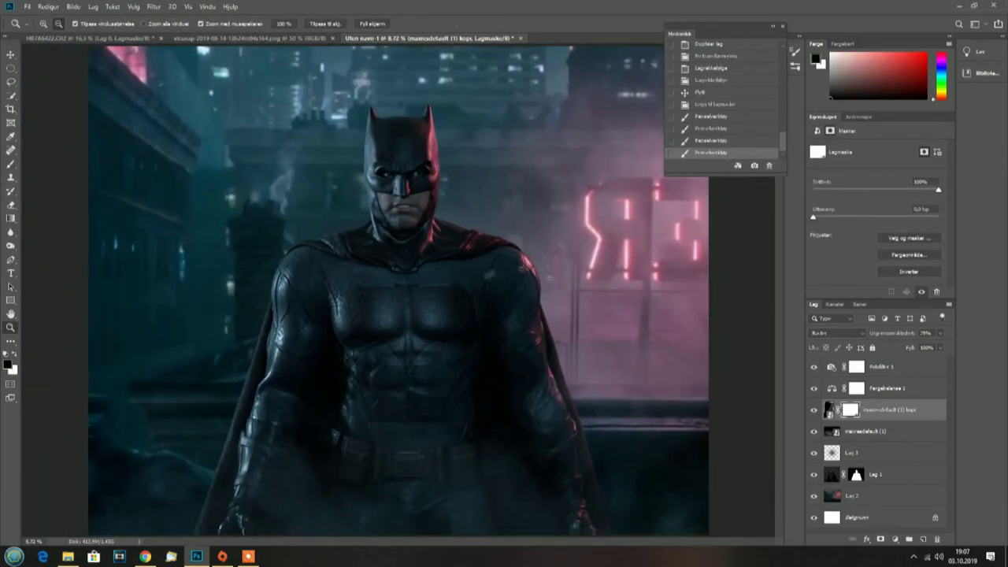
- Touch up Lag 1's mask along Batman's cape edge with the Brush tool
{"action": "scroll", "coordinate": [276, 339], "scroll_direction": "up", "scroll_amount": 3}
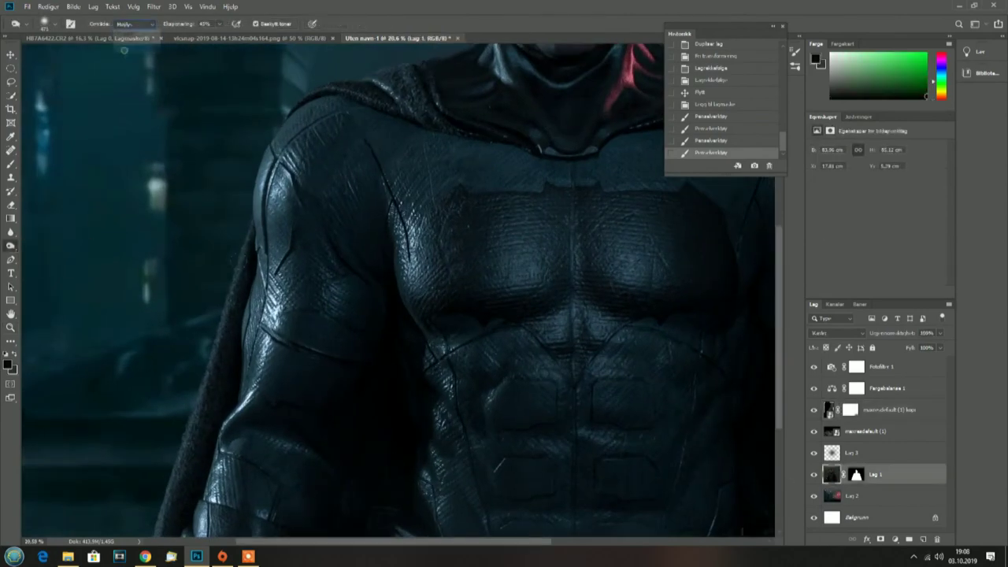
{"action": "scroll", "coordinate": [189, 402], "scroll_direction": "up", "scroll_amount": 5}
{"action": "key", "text": "b"}
{"action": "left_click", "coordinate": [47, 23]}
{"action": "key", "text": "Escape"}
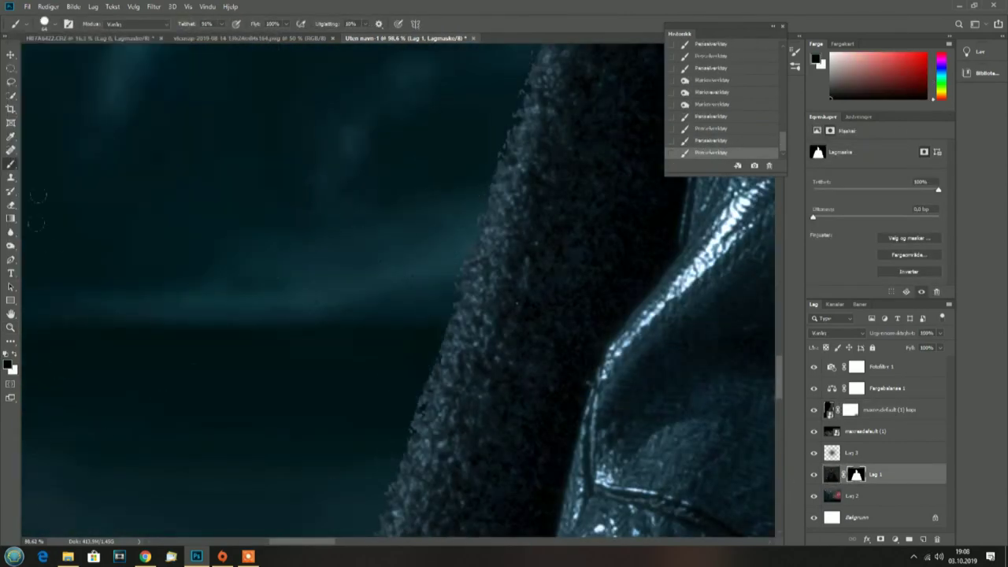
- Set the Dodge tool's range to Midtones for lightening the suit
{"action": "scroll", "coordinate": [266, 465], "scroll_direction": "down", "scroll_amount": 5}
{"action": "scroll", "coordinate": [265, 465], "scroll_direction": "down", "scroll_amount": 5}
{"action": "key", "text": "o"}
{"action": "left_click", "coordinate": [133, 23]}
{"action": "left_click", "coordinate": [132, 37]}
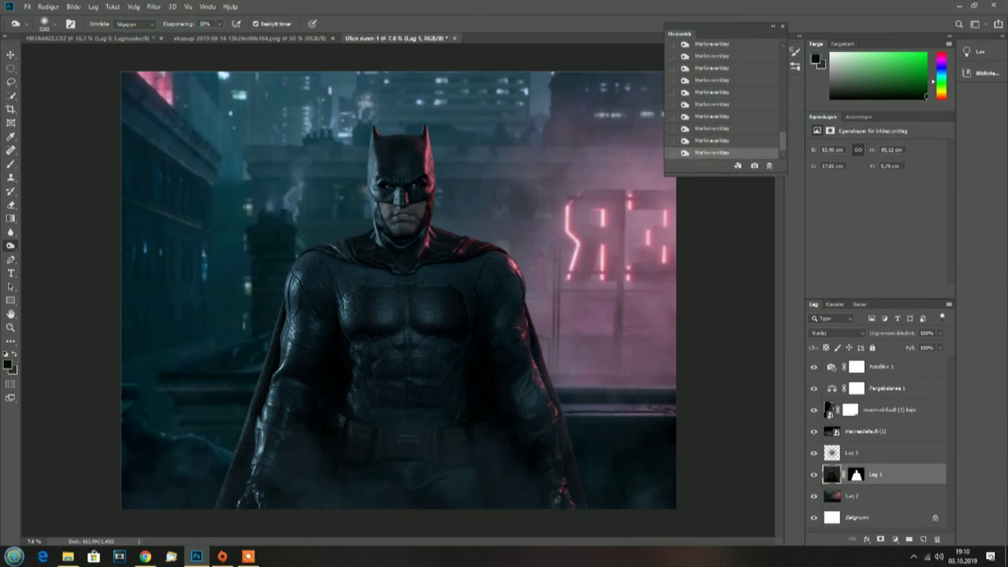
- Save the composite under the file name 'justice league'
{"action": "key", "text": "z"}
{"action": "left_click_drag", "start_coordinate": [399, 270], "coordinate": [409, 270]}
{"action": "key", "text": "ctrl+s"}
{"action": "type", "text": "just"}
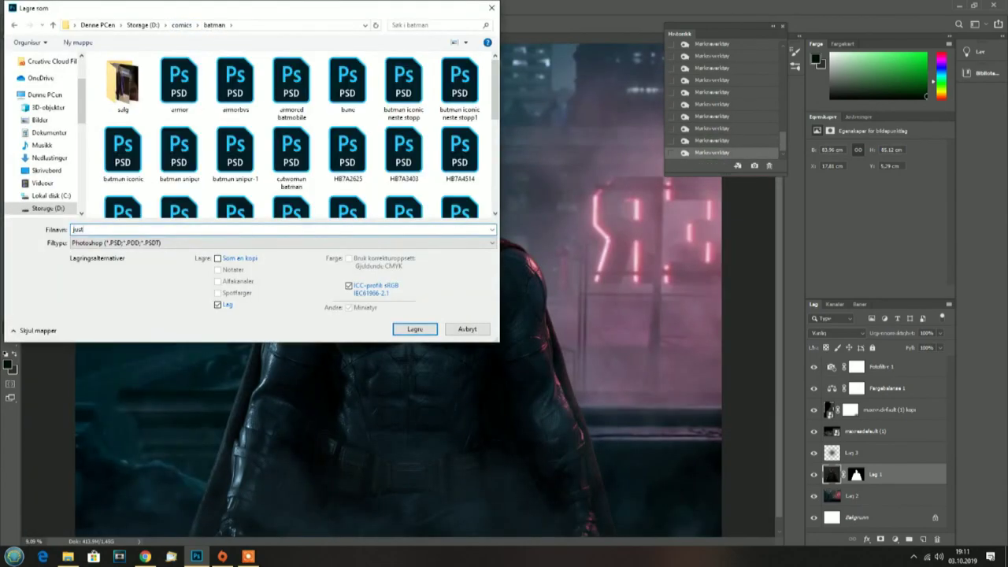
{"action": "type", "text": "ice league"}
{"action": "key", "text": "Return"}
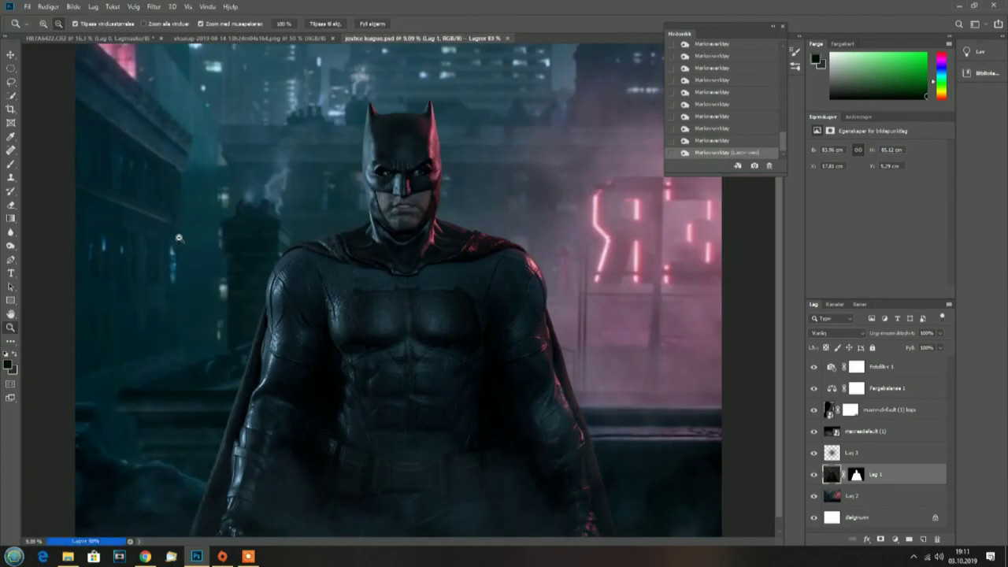
- Save it again with Save As, confirming the Photoshop PSD format
{"action": "left_click", "coordinate": [27, 7]}
{"action": "left_click", "coordinate": [47, 105]}
{"action": "left_click", "coordinate": [414, 326]}
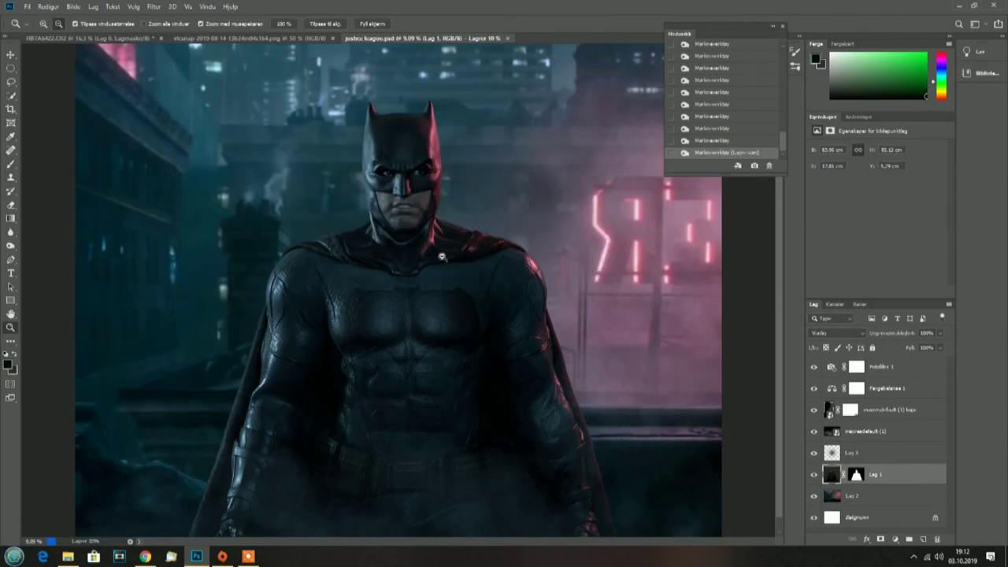